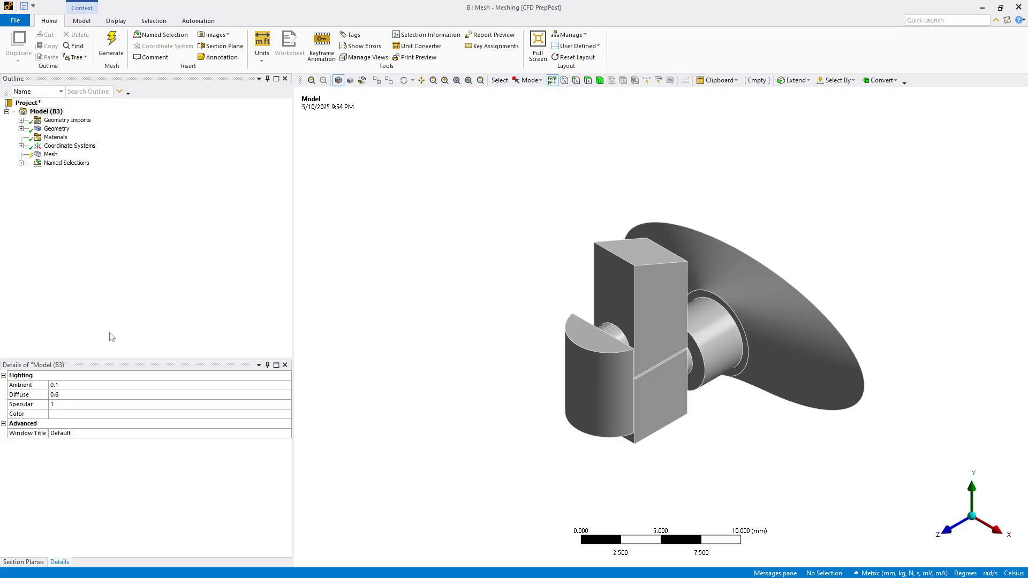
# - Create a named selection called Inlet for the rectangular end face of the box
pyautogui.moveTo(401, 345); pyautogui.dragTo(401, 344, button='middle')
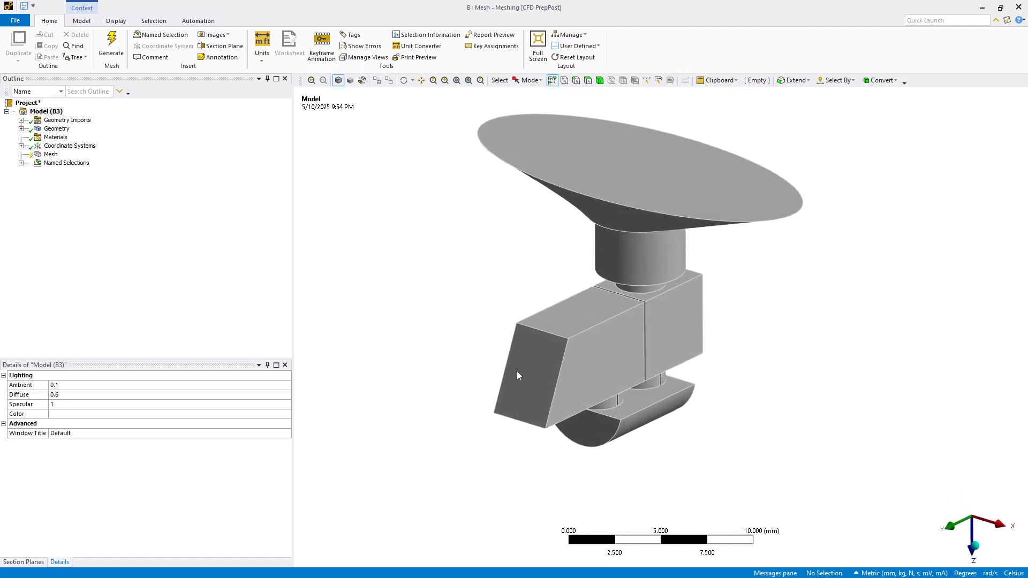
pyautogui.click(518, 376)
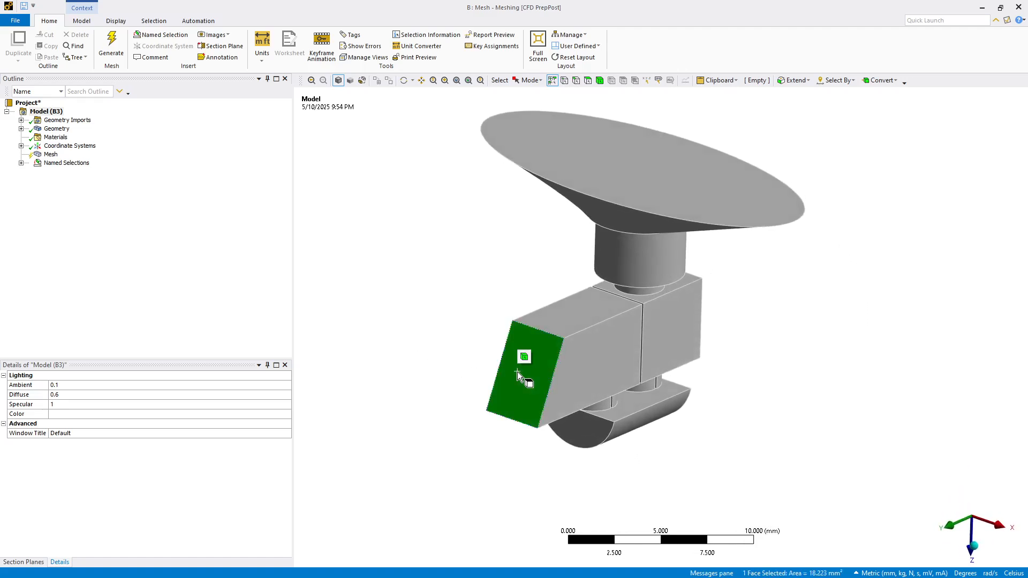
pyautogui.write('n')
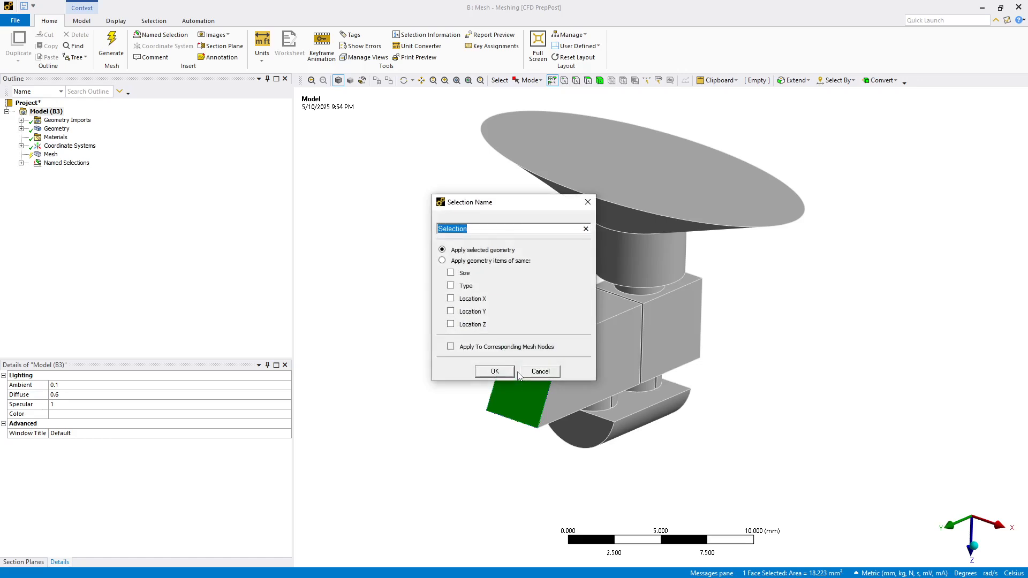
pyautogui.write('Inlet')
pyautogui.press('Return')
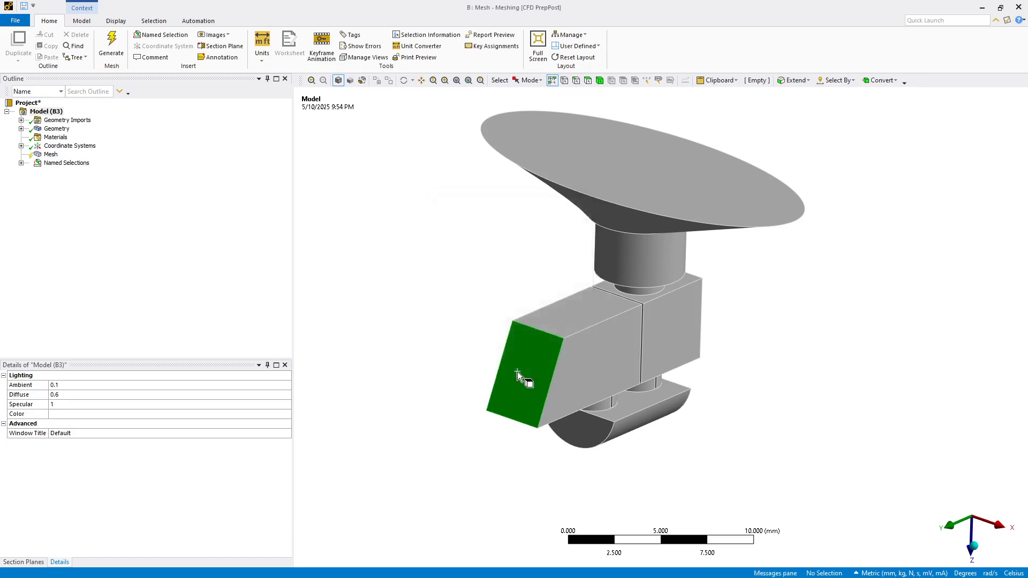
# - Create a named selection called Outlet for the large elliptical top face
pyautogui.click(635, 162)
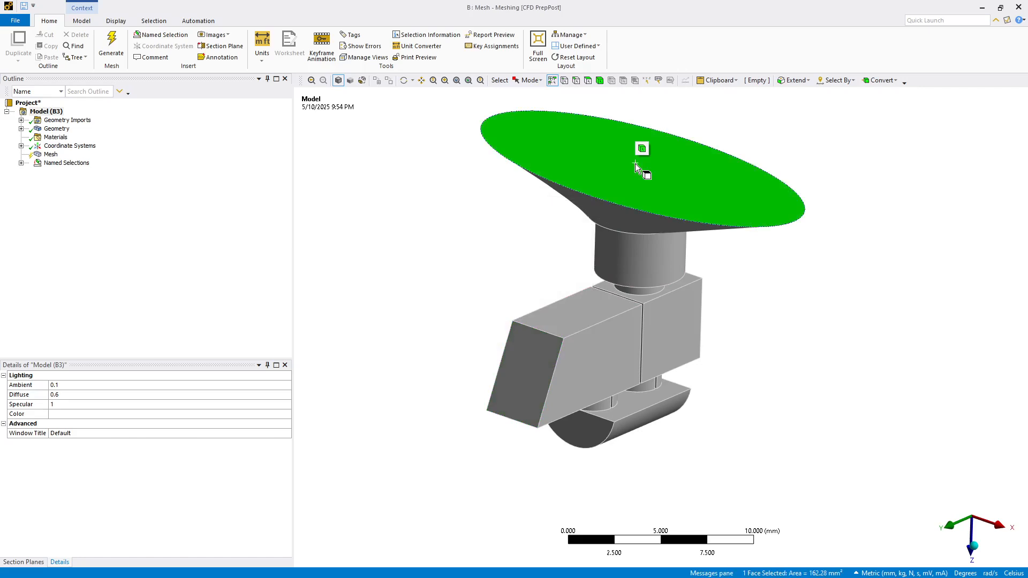
pyautogui.write('n')
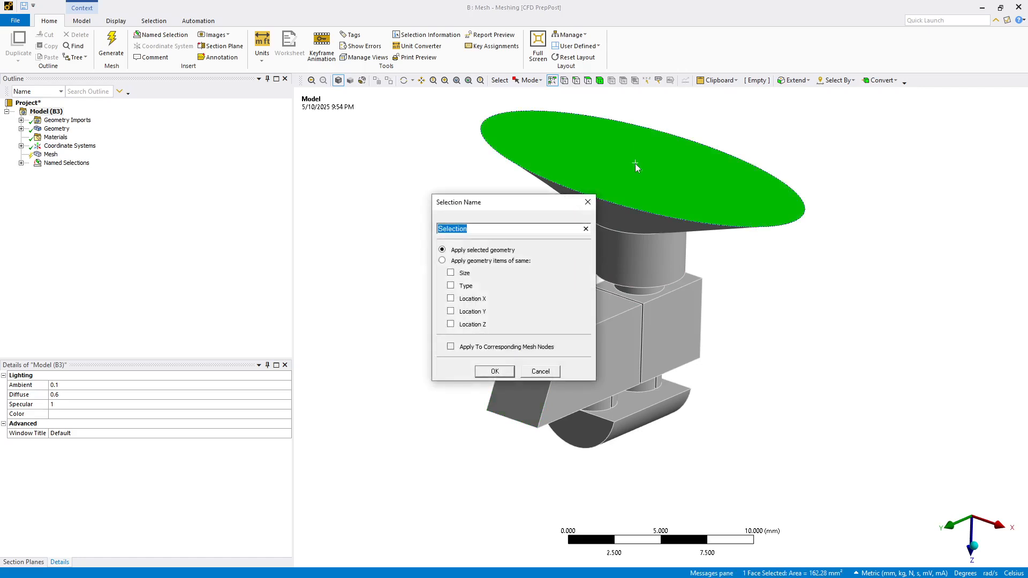
pyautogui.write('Outlet')
pyautogui.press('Return')
pyautogui.click(377, 247)
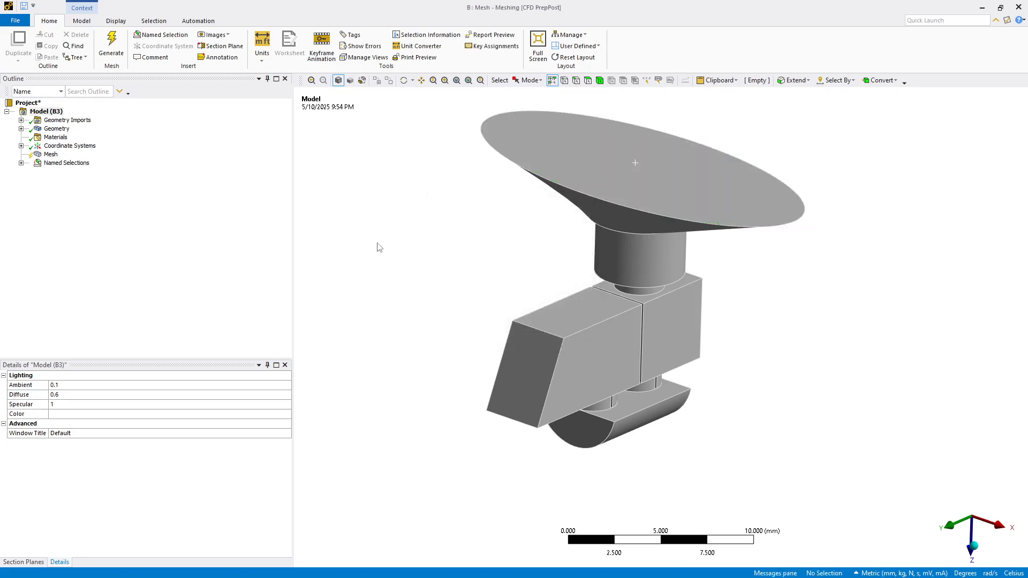
# - Select all faces except the inlet and outlet and create a named selection called Walls from them
pyautogui.hotkey('ctrl', 'a')
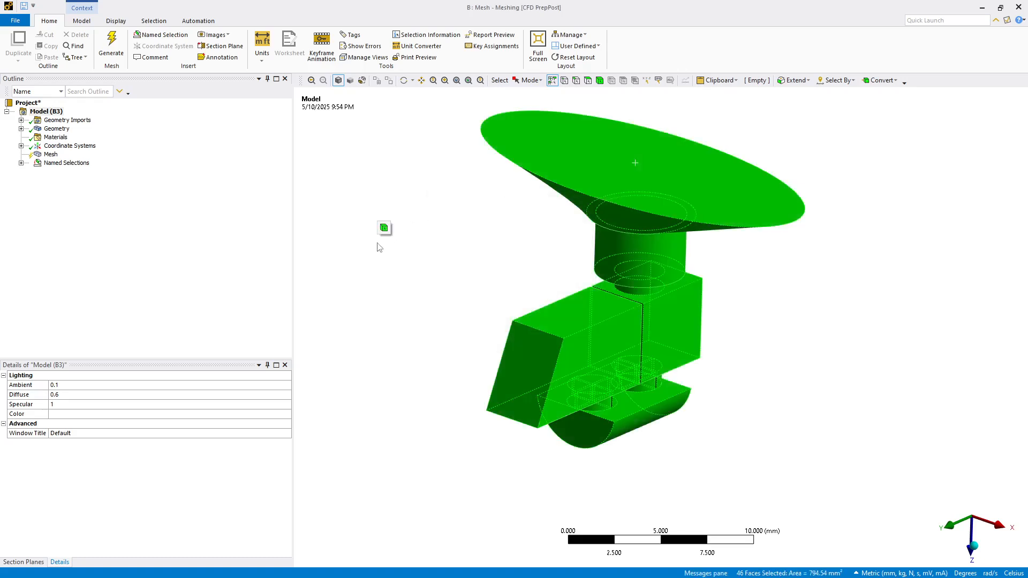
pyautogui.click(407, 235)
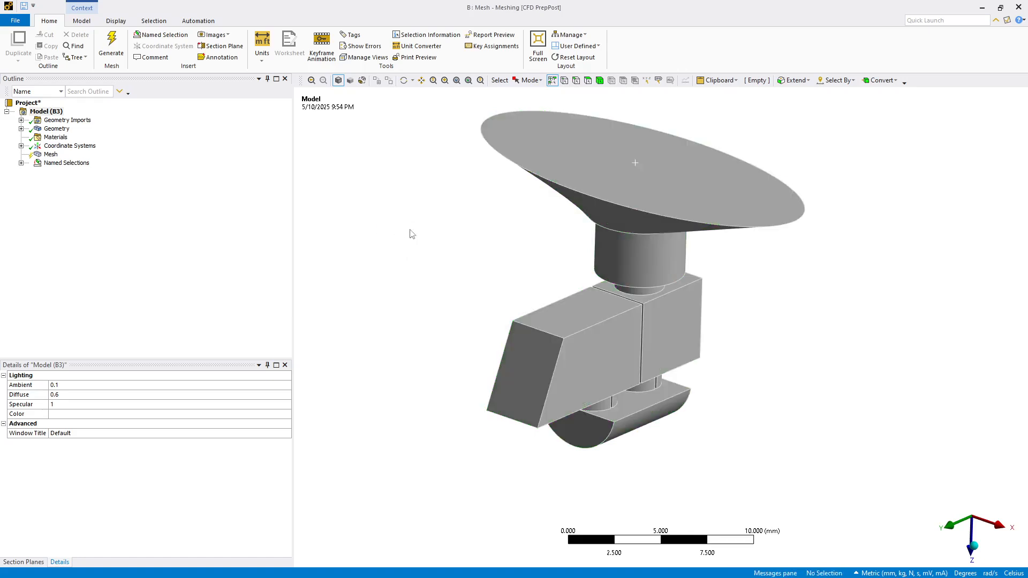
pyautogui.click(588, 81)
pyautogui.hotkey('ctrl', 'a')
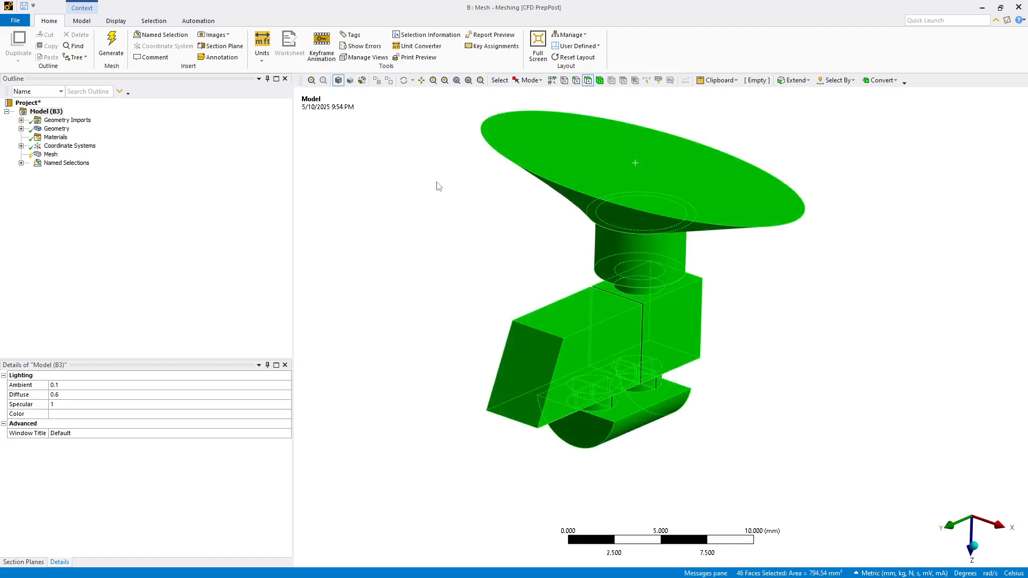
pyautogui.keyDown('ctrl'); pyautogui.click(563, 153); pyautogui.keyUp('ctrl')
pyautogui.keyDown('ctrl'); pyautogui.click(513, 366); pyautogui.keyUp('ctrl')
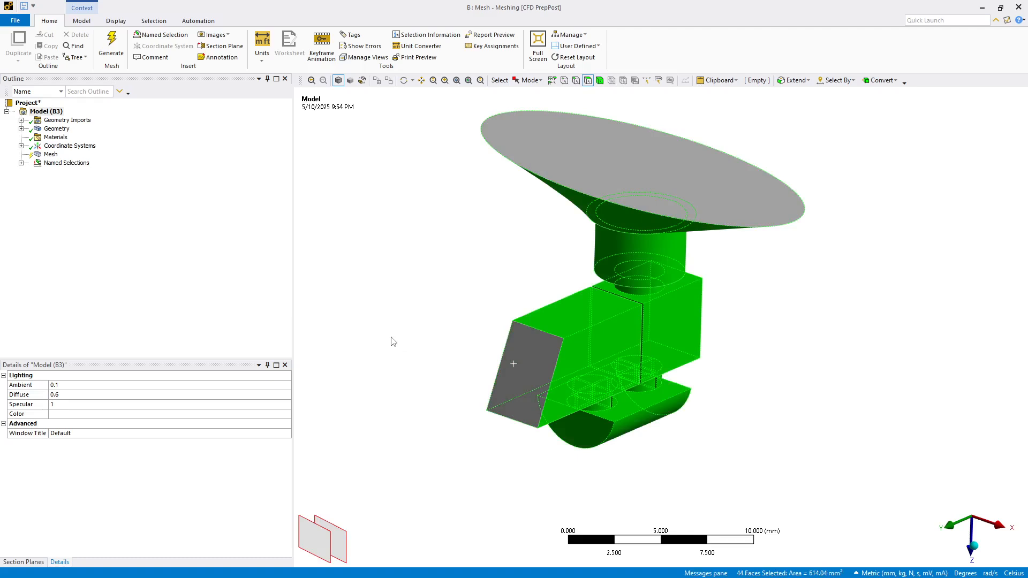
pyautogui.write('nWalls')
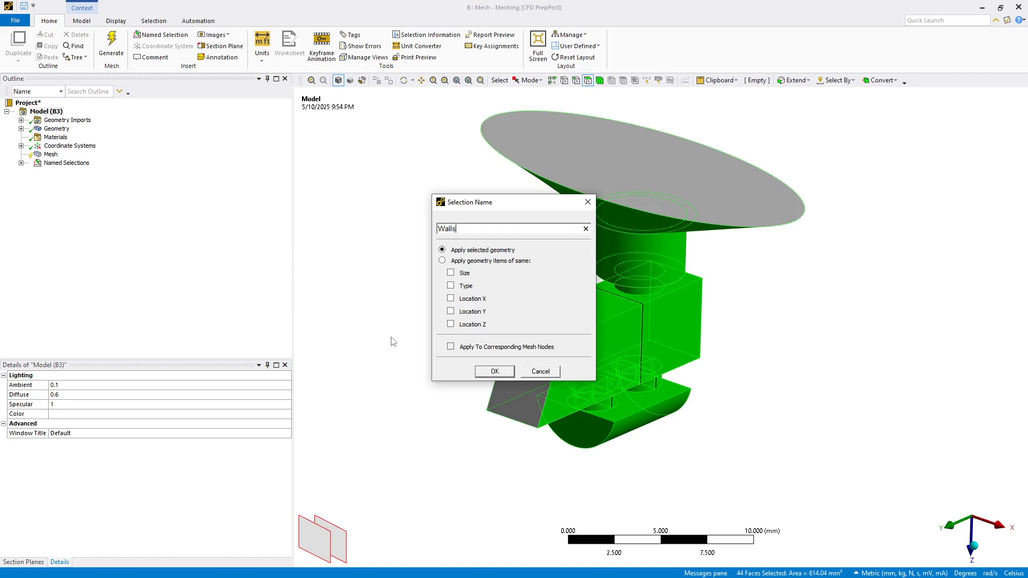
pyautogui.press('Return')
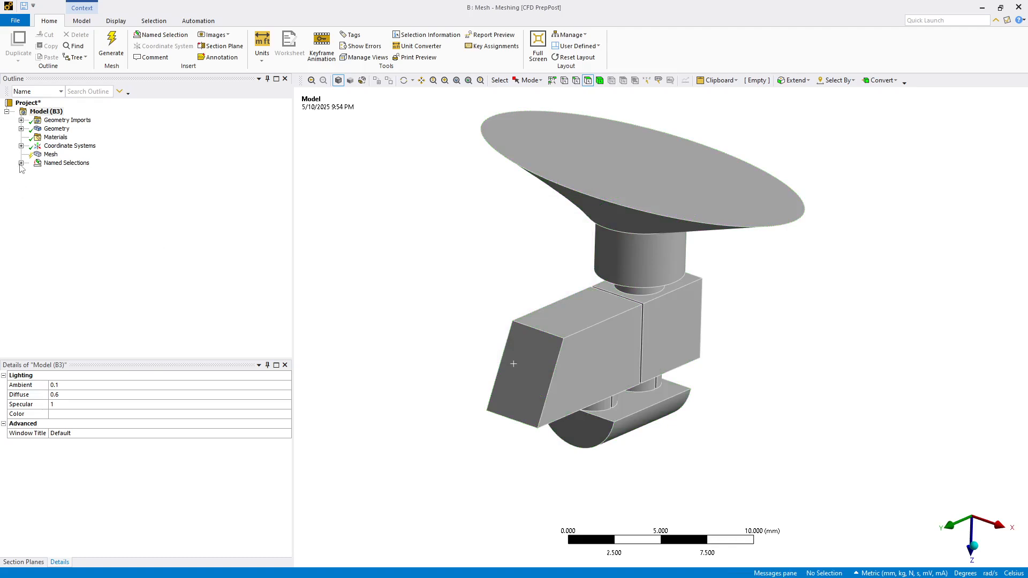
# - Rename the NONE body named selection to Fluid
pyautogui.click(21, 164)
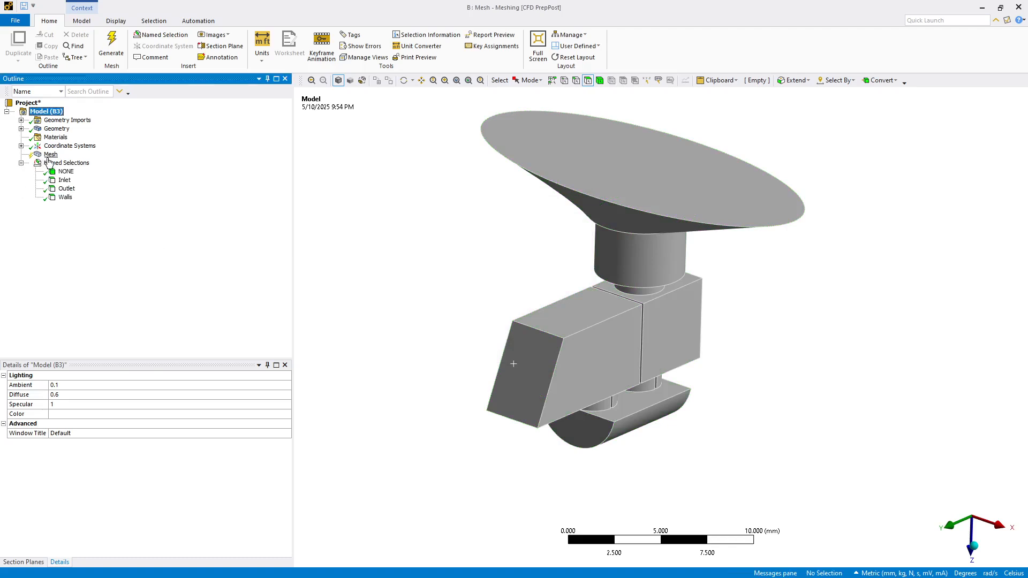
pyautogui.click(65, 172)
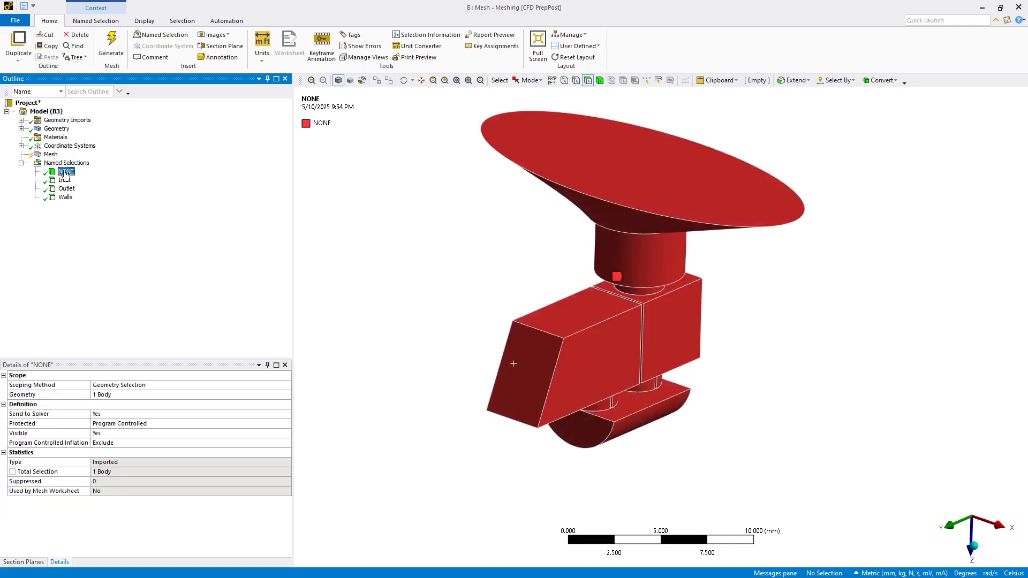
pyautogui.click(65, 172)
pyautogui.write('Fluid')
pyautogui.press('Return')
# - Set the mesh physics preference to CFD
pyautogui.click(50, 154)
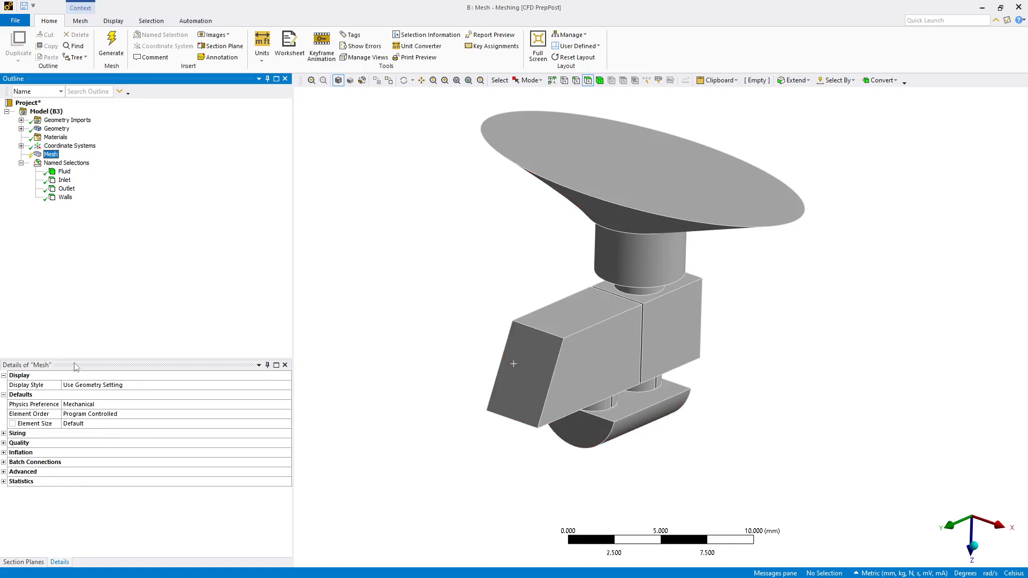
pyautogui.moveTo(75, 358); pyautogui.dragTo(81, 234)
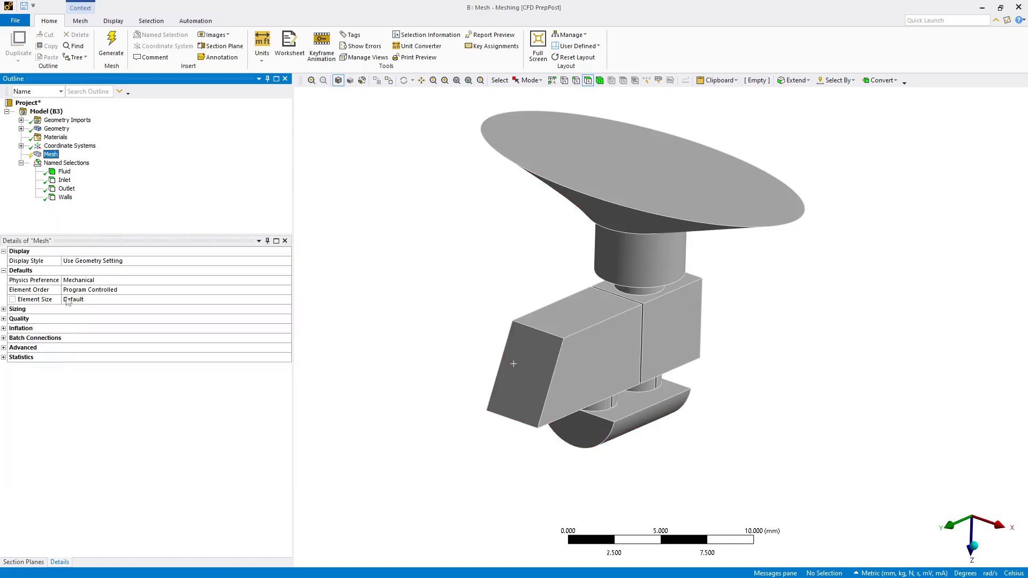
pyautogui.click(252, 281)
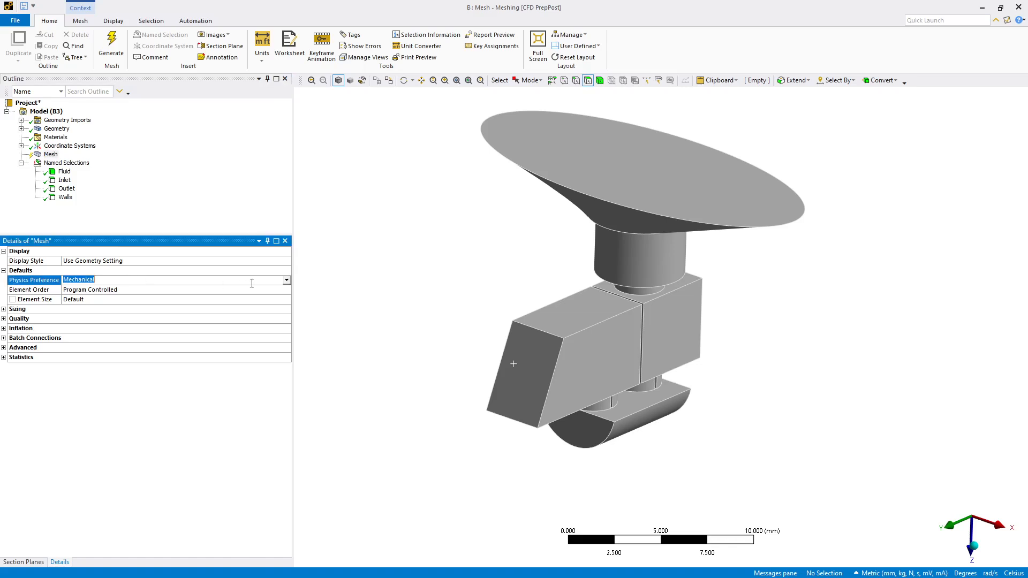
pyautogui.click(287, 280)
pyautogui.click(259, 312)
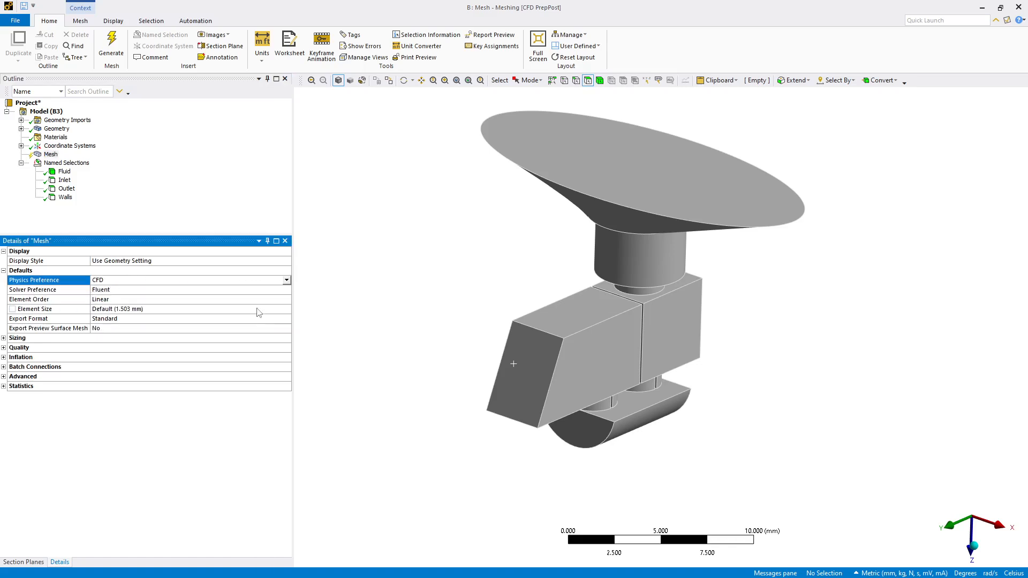
# - Set the mesh element size to 0.025 mm and automatic inflation to All Faces in Chosen Named Selection
pyautogui.click(132, 311)
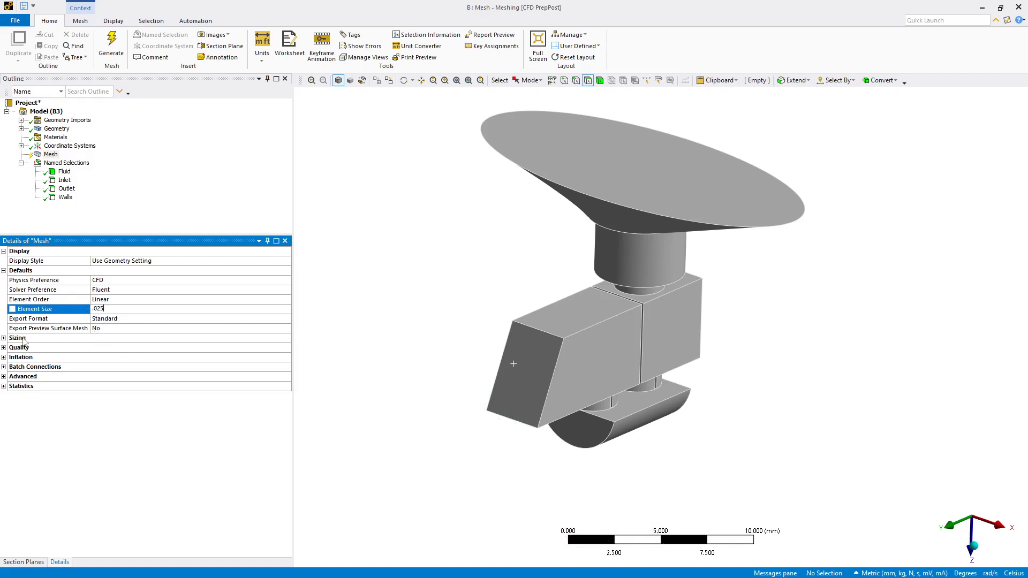
pyautogui.click(4, 357)
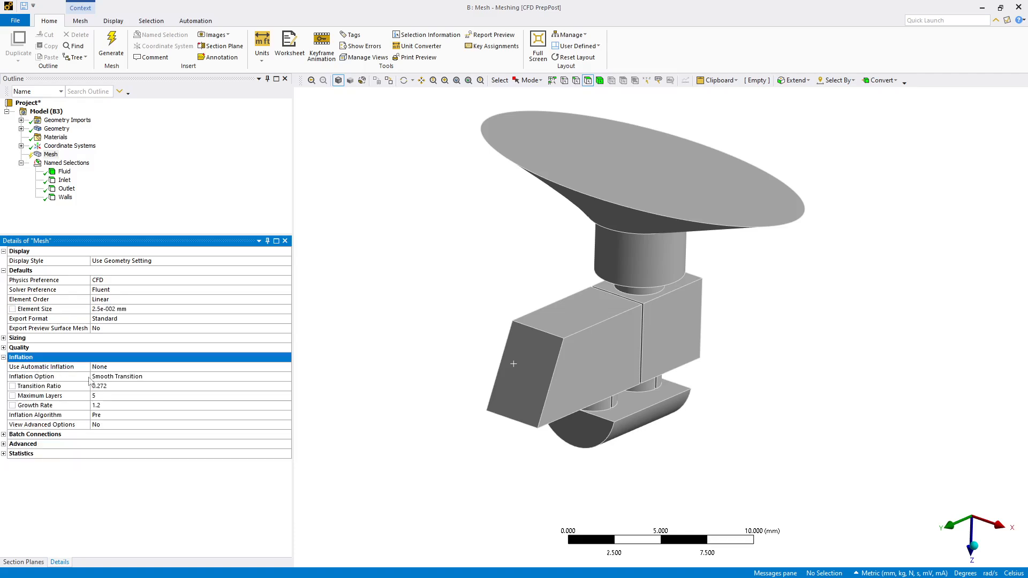
pyautogui.click(104, 367)
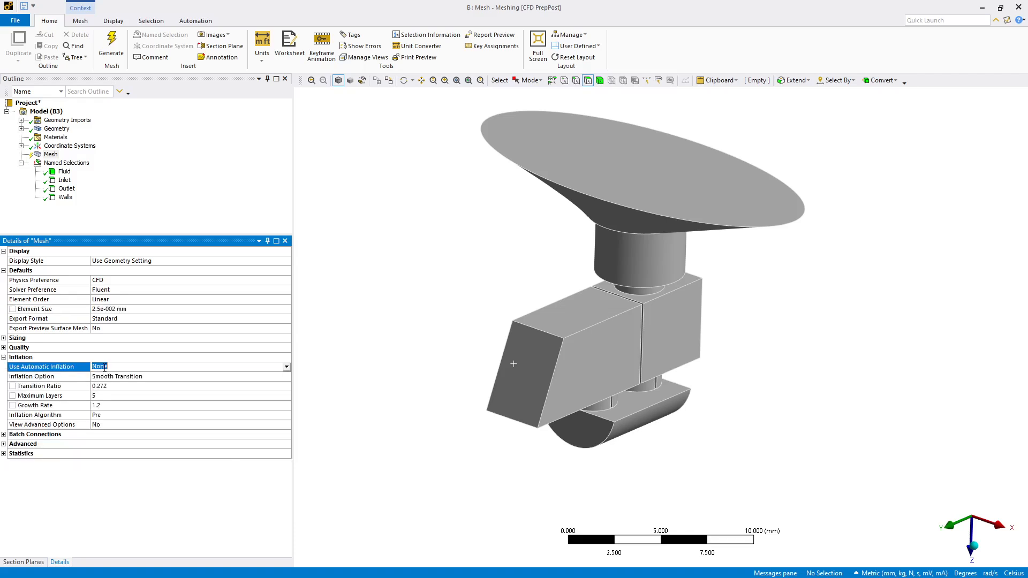
pyautogui.click(286, 367)
pyautogui.click(257, 389)
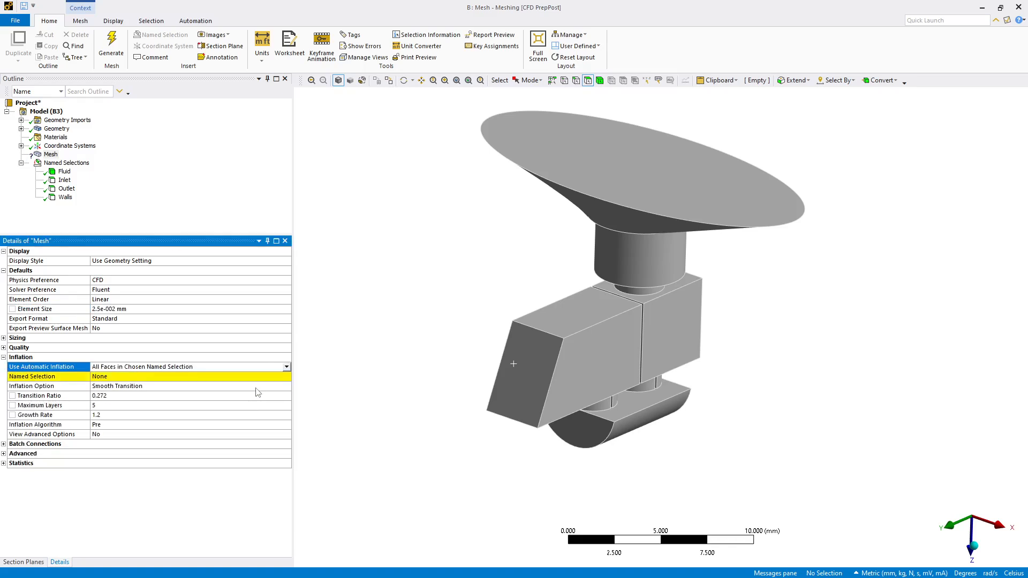
# - Choose Walls as the inflation named selection and set the inflation option to First Layer Thickness
pyautogui.click(286, 378)
pyautogui.click(287, 378)
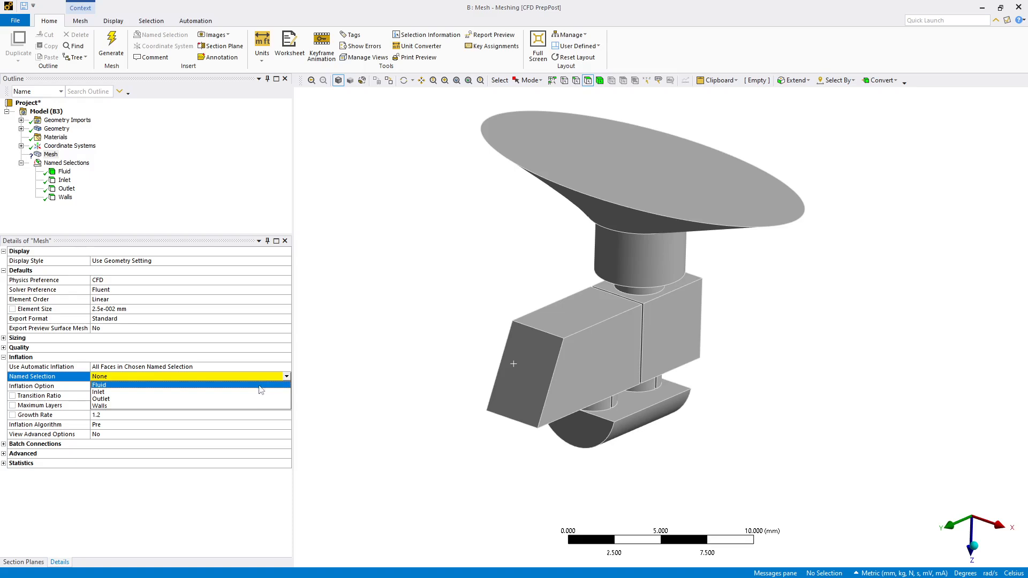
pyautogui.click(261, 411)
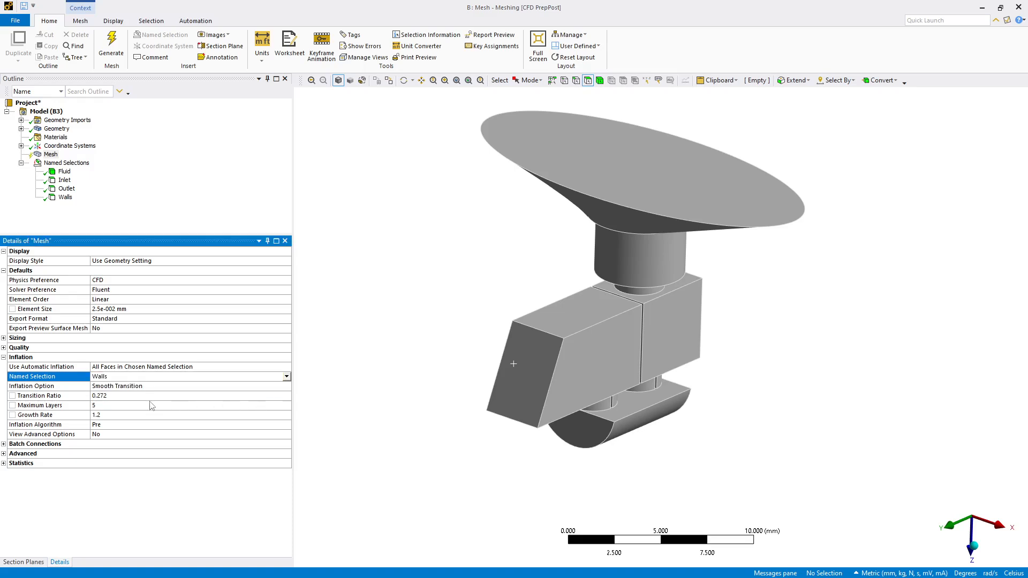
pyautogui.click(152, 387)
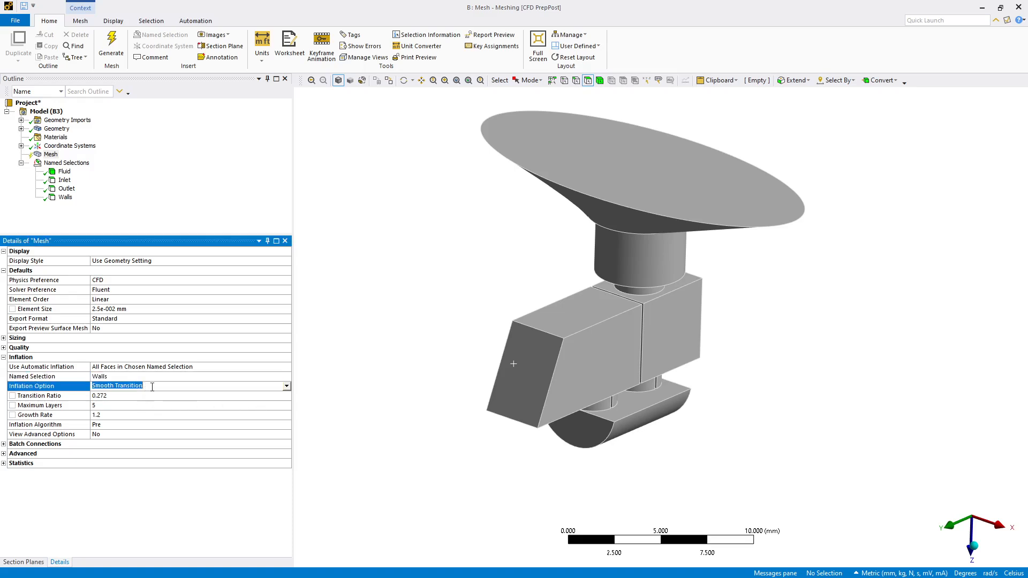
pyautogui.click(286, 386)
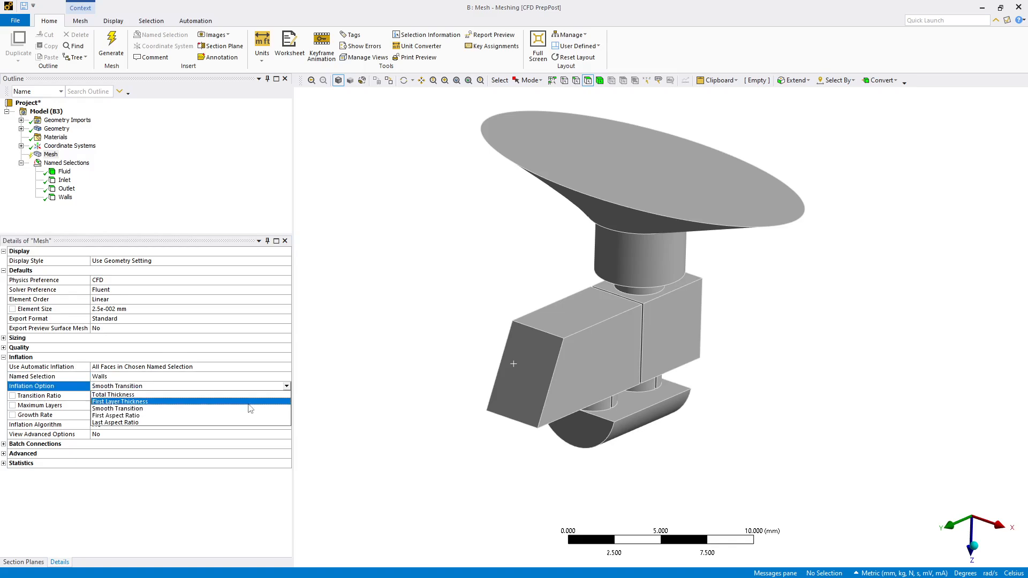
pyautogui.click(249, 404)
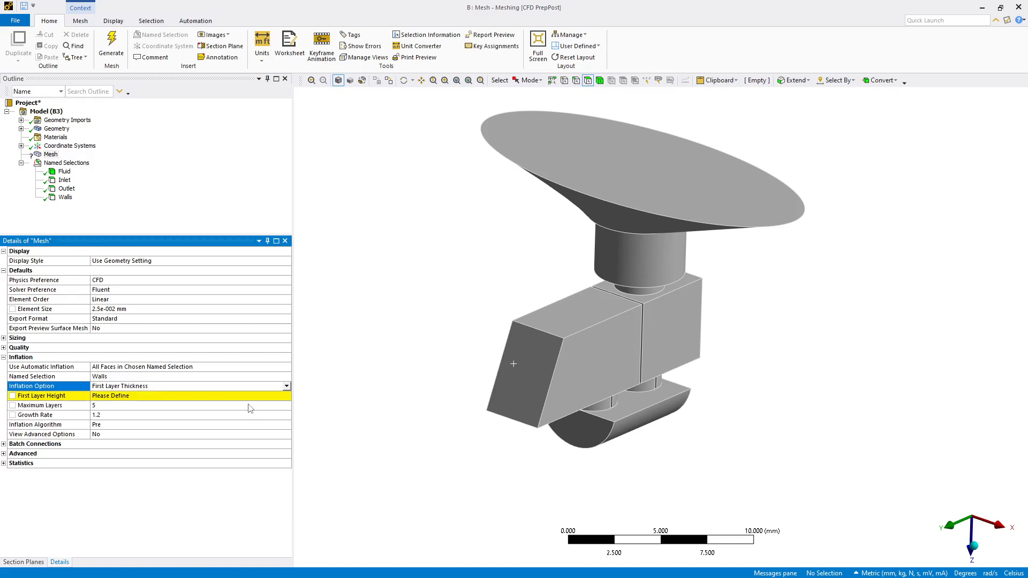
# - Set the first layer height to 0.0025 mm and try to generate the mesh
pyautogui.click(109, 397)
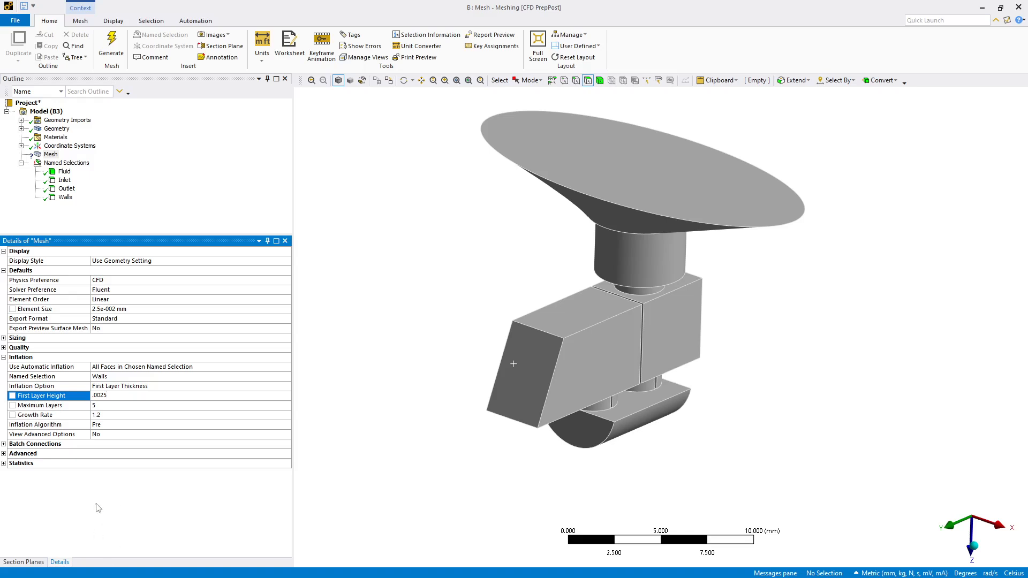
pyautogui.press('Return')
pyautogui.click(98, 309)
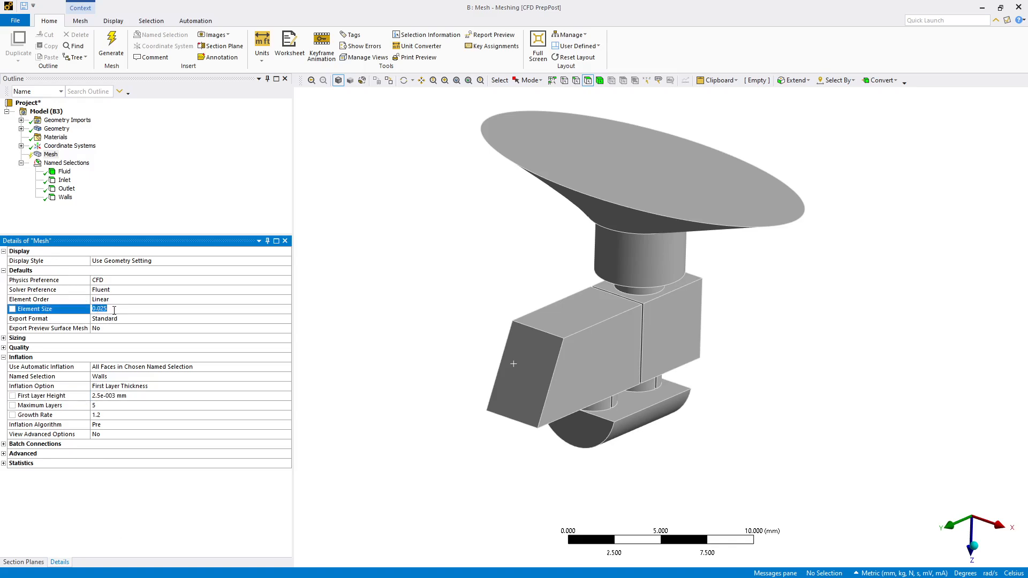
pyautogui.click(130, 497)
pyautogui.rightClick(49, 155)
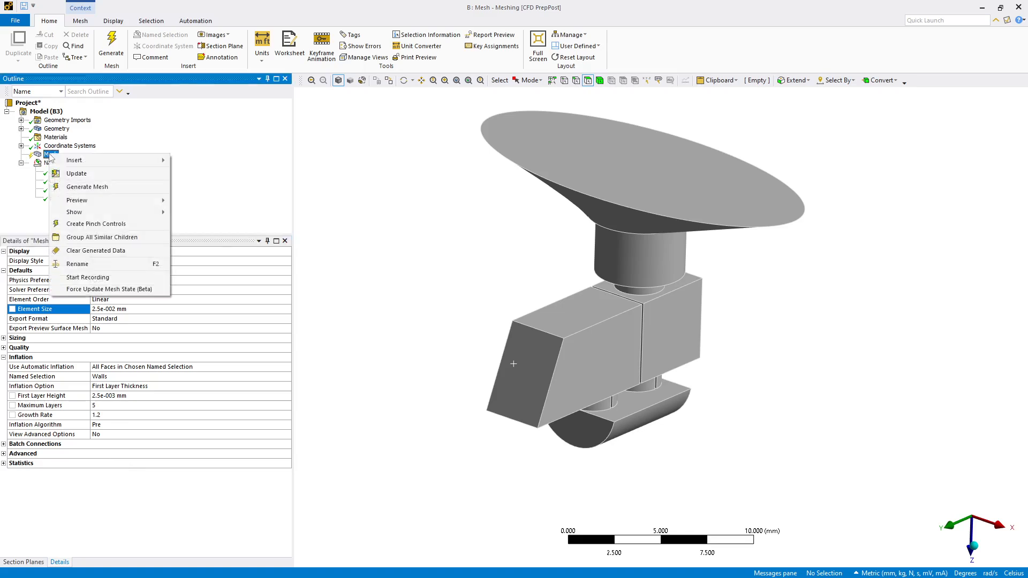
pyautogui.click(52, 186)
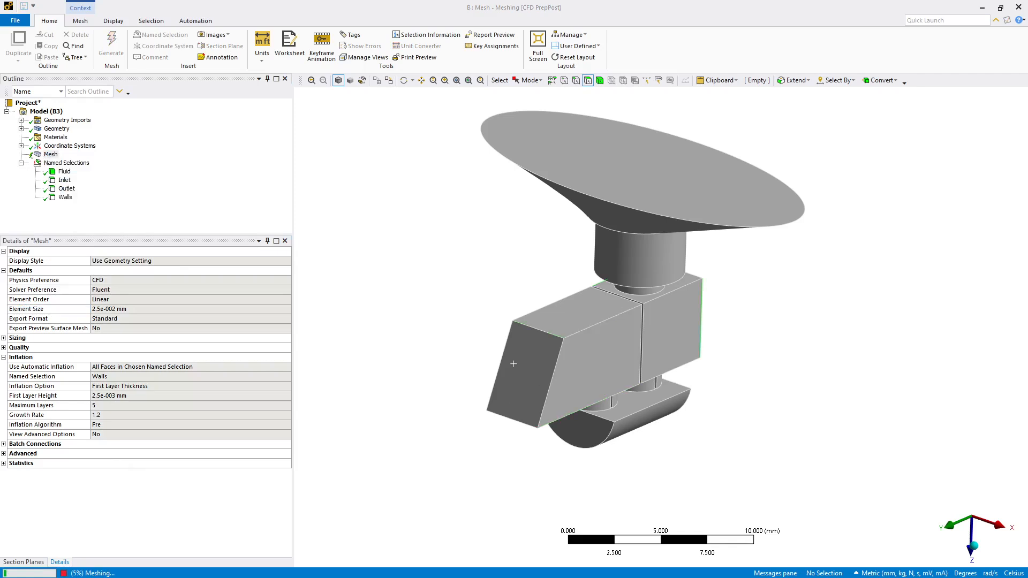
# - Change the element size to 0.25 mm and the first layer height to 0.025 mm
pyautogui.click(96, 310)
pyautogui.click(98, 308)
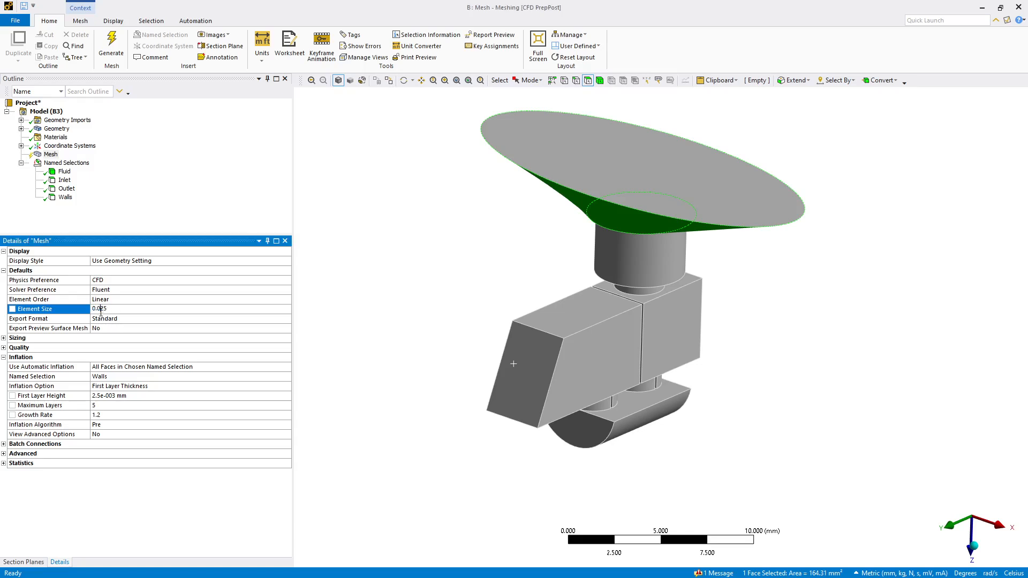
pyautogui.press('BackSpace')
pyautogui.click(111, 397)
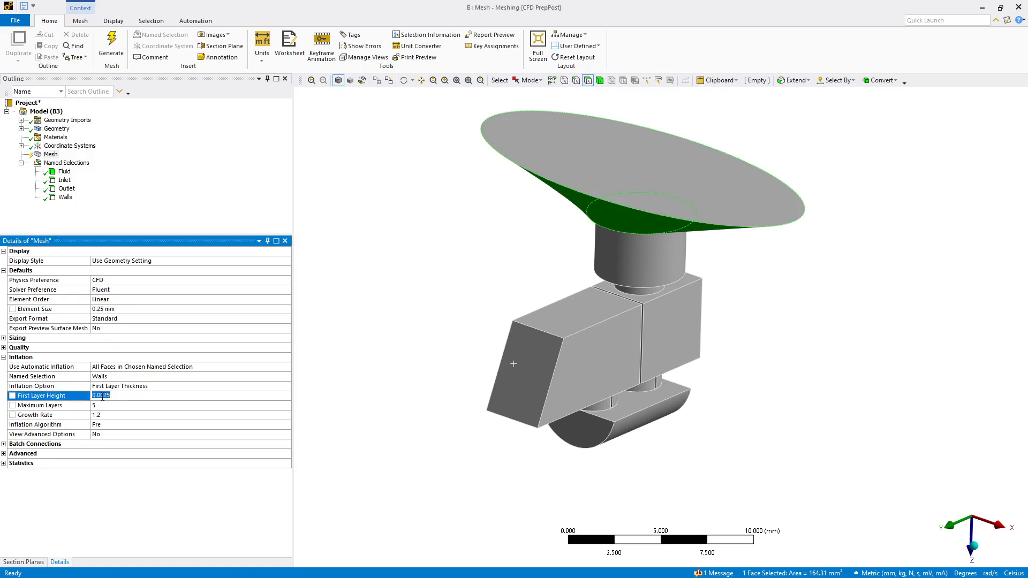
pyautogui.click(101, 395)
pyautogui.press('BackSpace')
pyautogui.click(110, 477)
# - Generate the mesh with the updated element size and inflation settings
pyautogui.rightClick(51, 155)
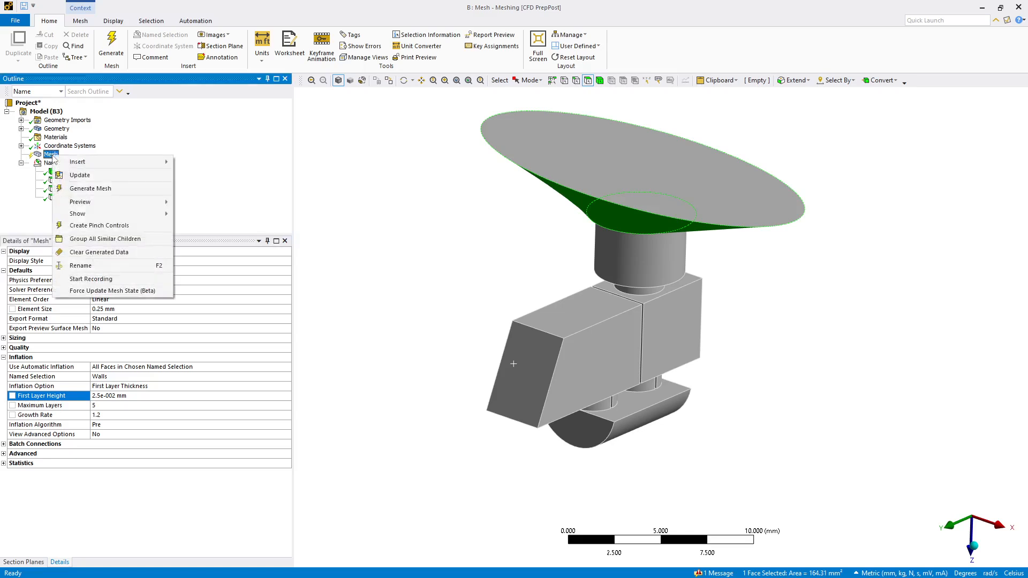
pyautogui.click(68, 189)
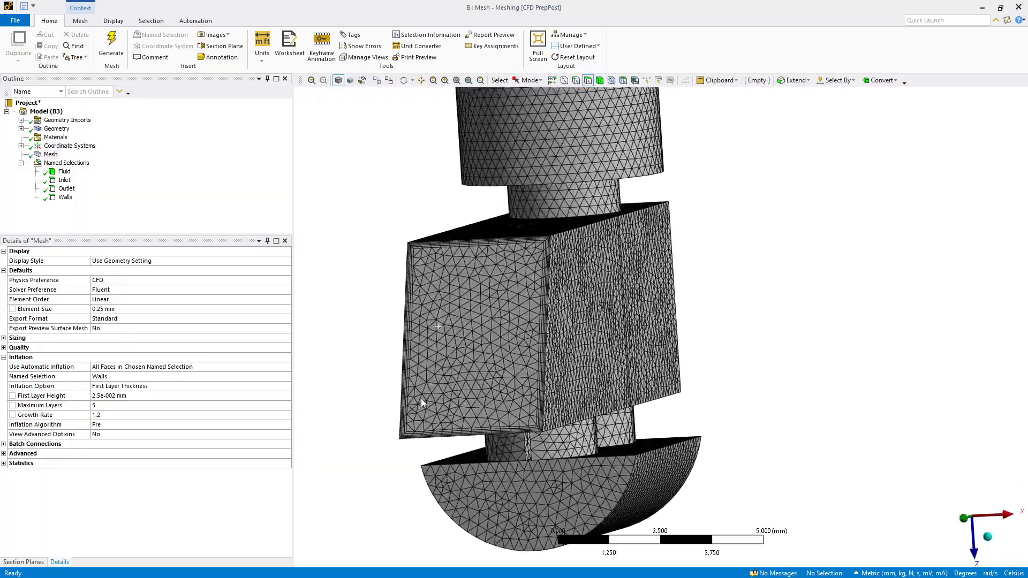
pyautogui.scroll(1, 421, 399)
pyautogui.moveTo(421, 398); pyautogui.dragTo(419, 281, button='middle')
pyautogui.moveTo(393, 350); pyautogui.dragTo(409, 340, button='middle')
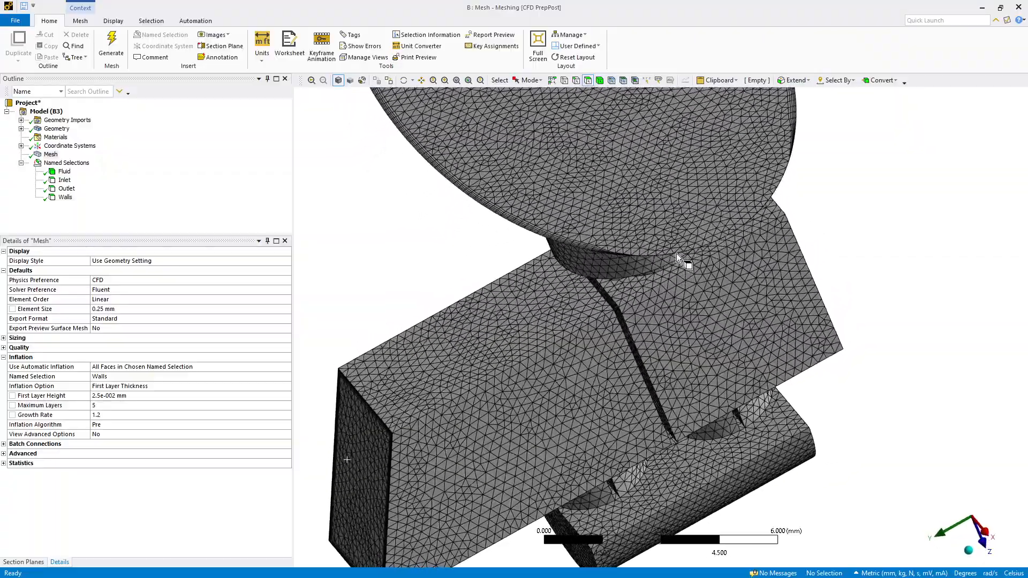
pyautogui.moveTo(677, 253); pyautogui.dragTo(867, 134, button='middle')
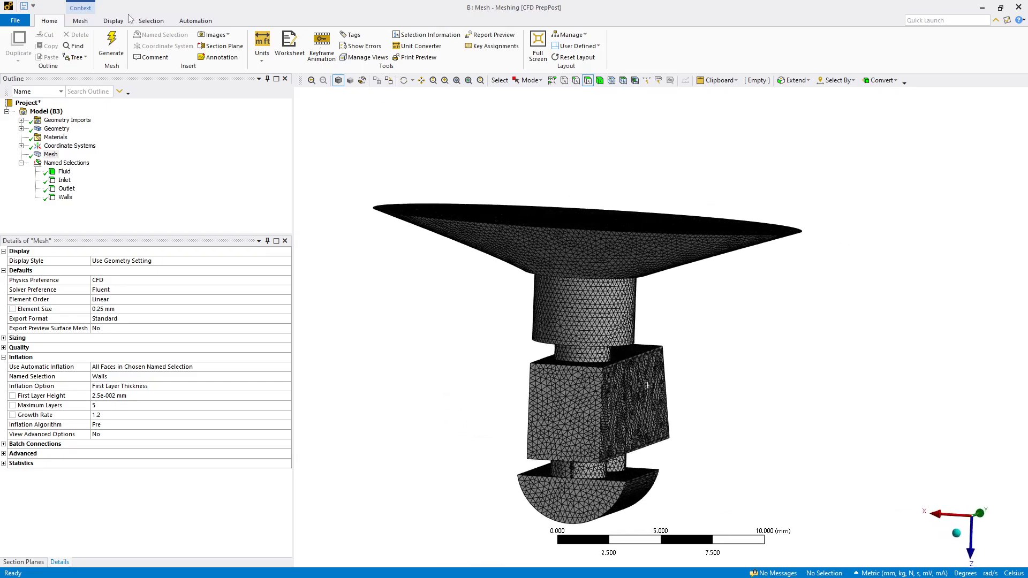
# - Cut the mesh with a vertical section plane through the model to inspect the wall inflation layers
pyautogui.click(220, 45)
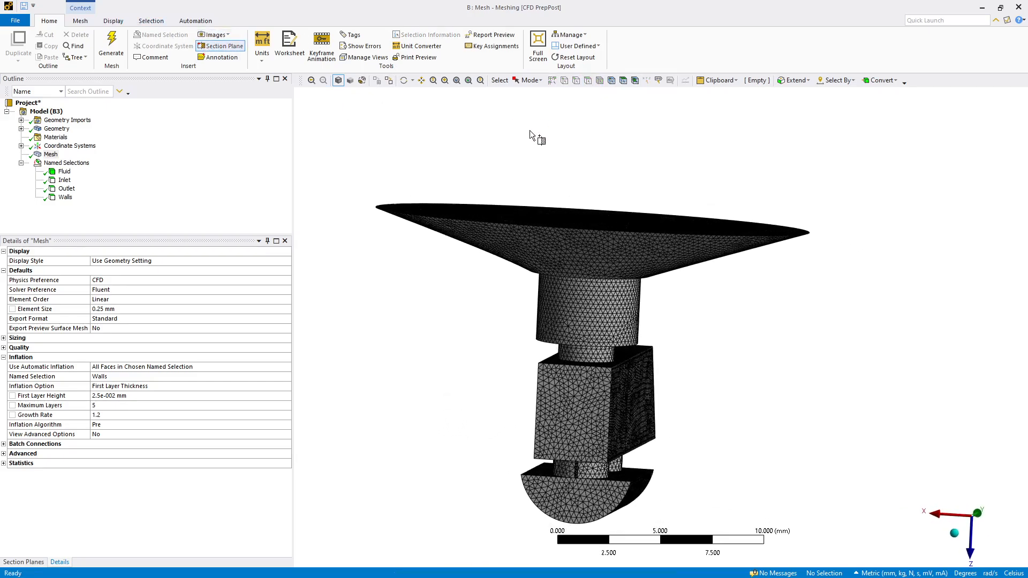
pyautogui.moveTo(587, 172); pyautogui.dragTo(580, 518)
pyautogui.moveTo(571, 506); pyautogui.dragTo(354, 215, button='middle')
pyautogui.scroll(8, 506, 481)
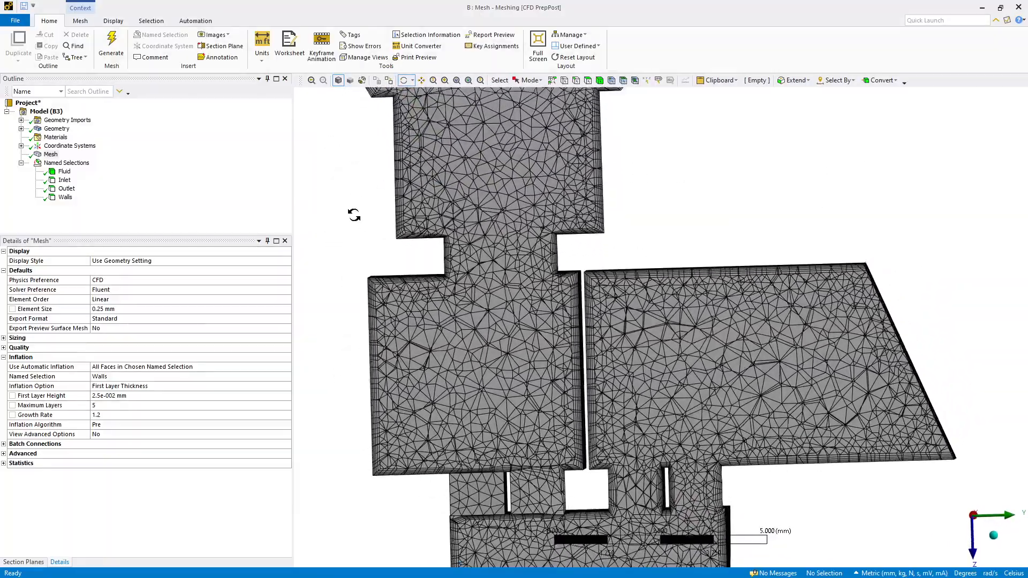
pyautogui.scroll(10, 354, 215)
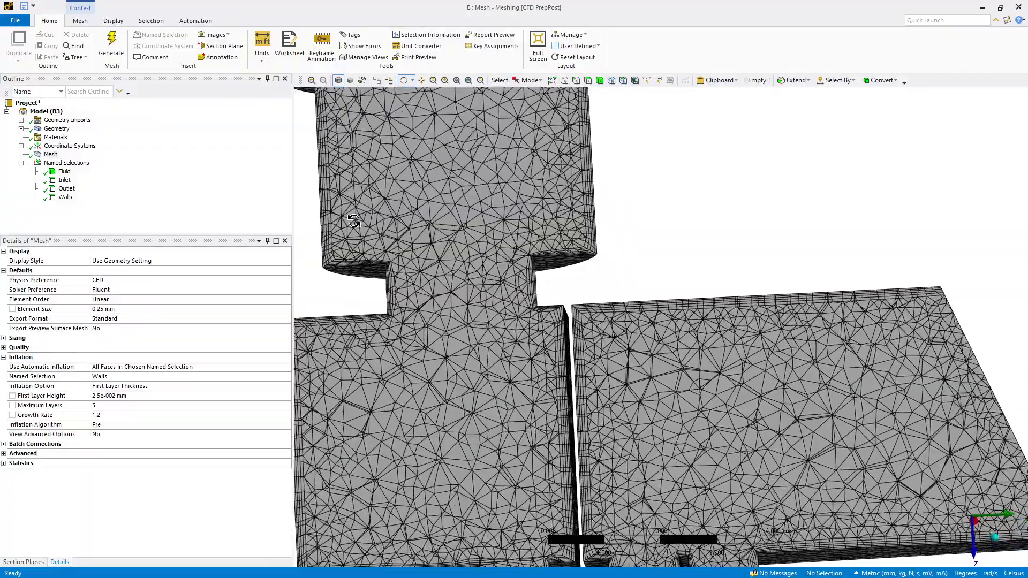
pyautogui.moveTo(280, 206); pyautogui.dragTo(272, 216, button='middle')
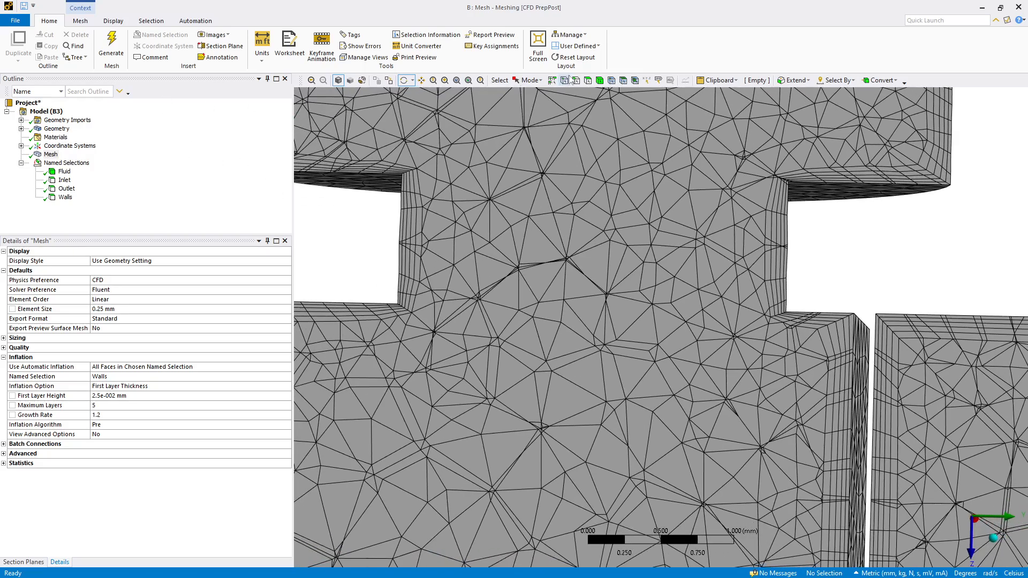
pyautogui.press('KP_0')
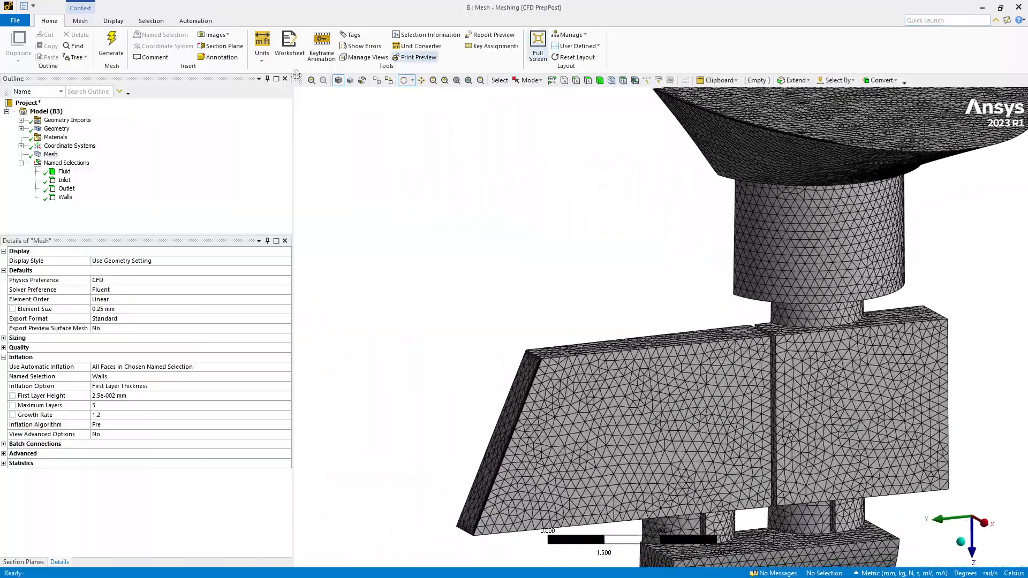
# - In Workbench, connect a new Fluent analysis system to the Mesh cell and update the mesh
pyautogui.click(31, 563)
pyautogui.click(6, 267)
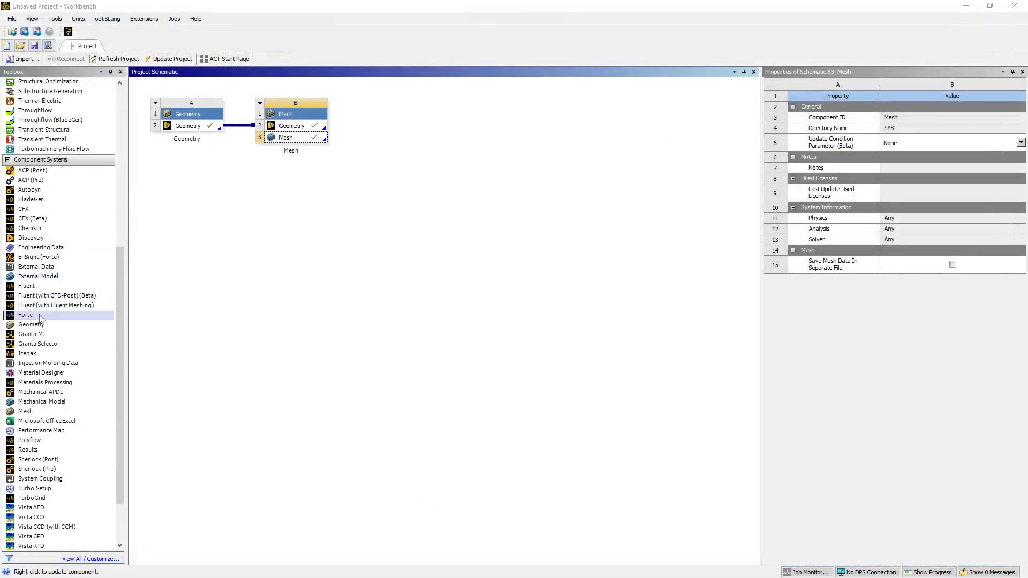
pyautogui.moveTo(32, 286); pyautogui.dragTo(296, 142)
pyautogui.rightClick(296, 142)
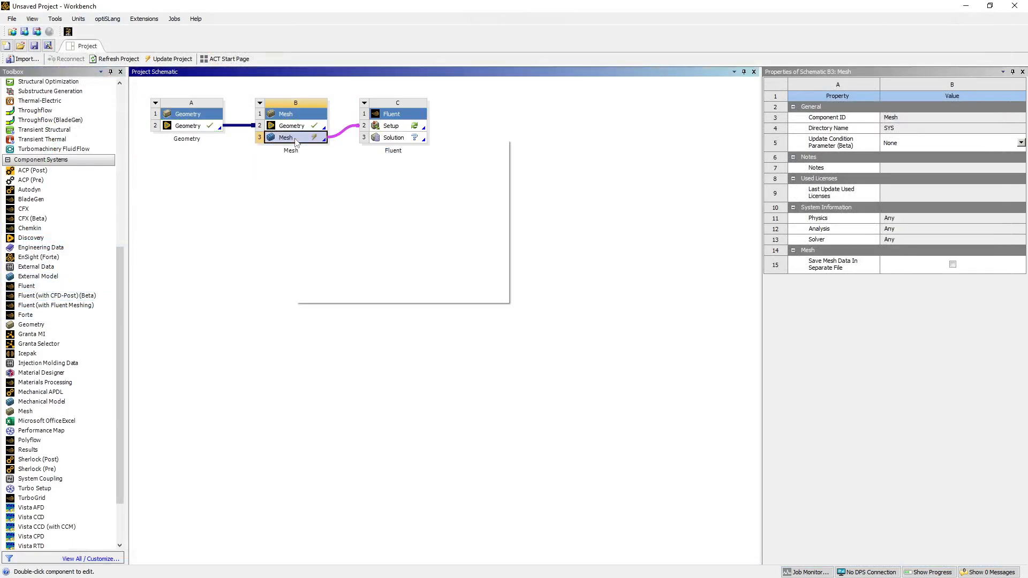
pyautogui.click(306, 201)
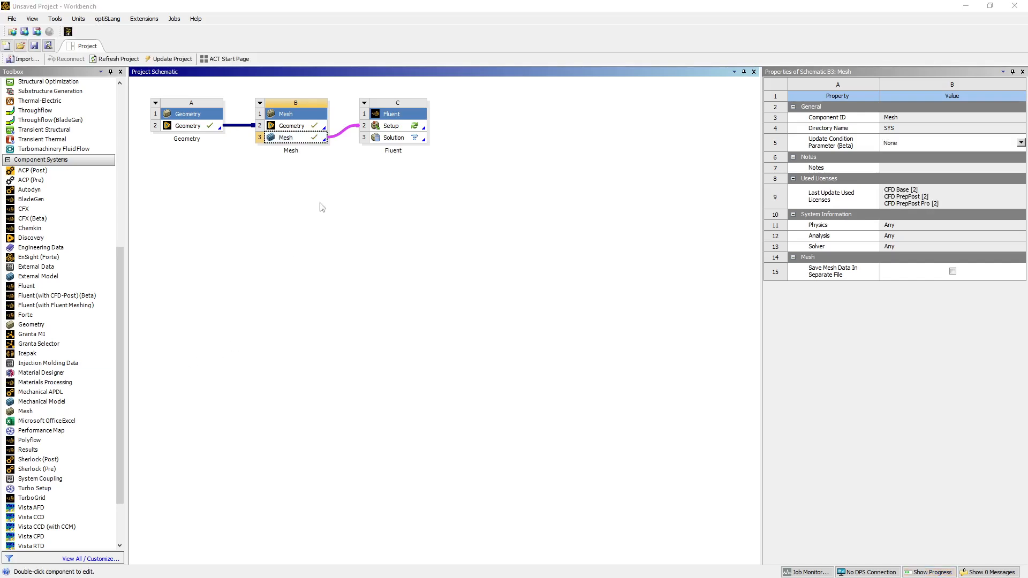
# - Launch Fluent setup with double precision and 4 solver processes
pyautogui.doubleClick(389, 127)
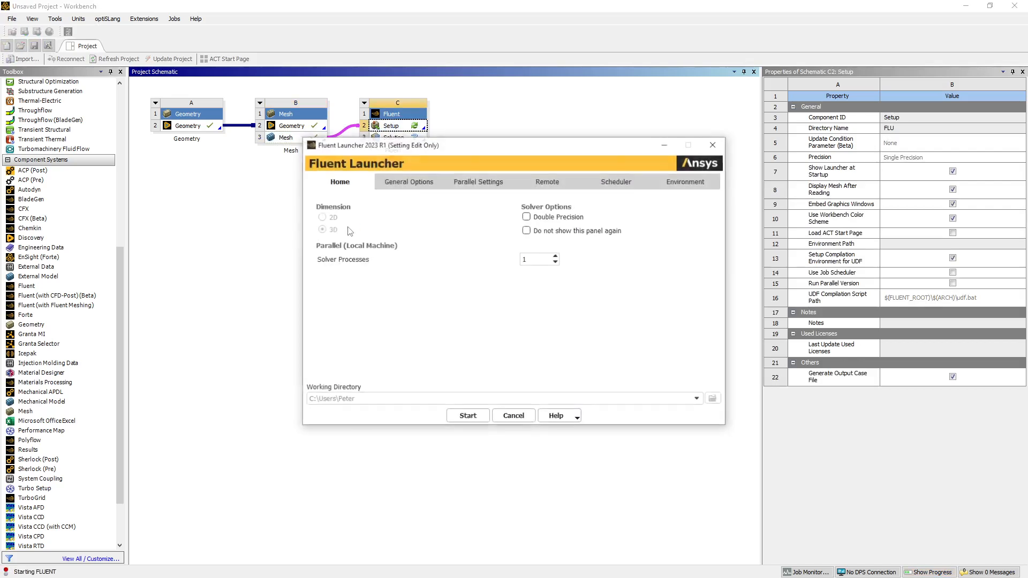
pyautogui.click(526, 216)
pyautogui.click(556, 257)
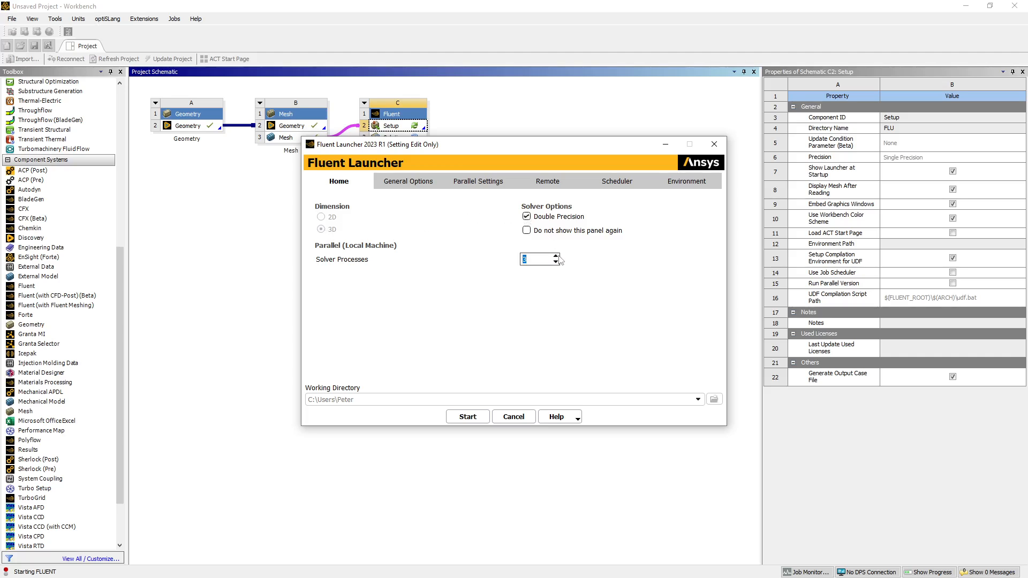
pyautogui.click(469, 417)
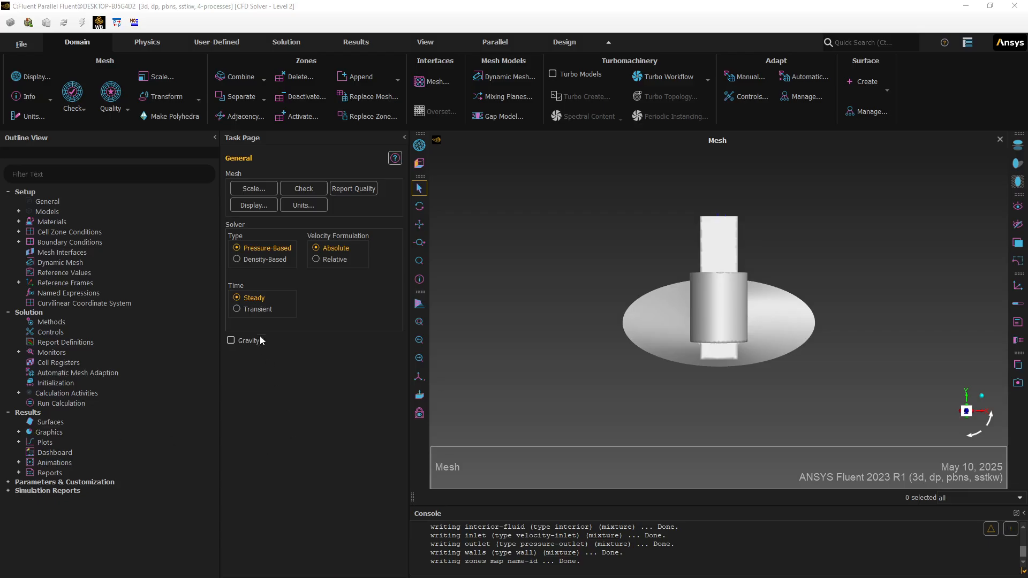
# - Set the inlet boundary's velocity magnitude to 1 m/s and apply it
pyautogui.click(20, 212)
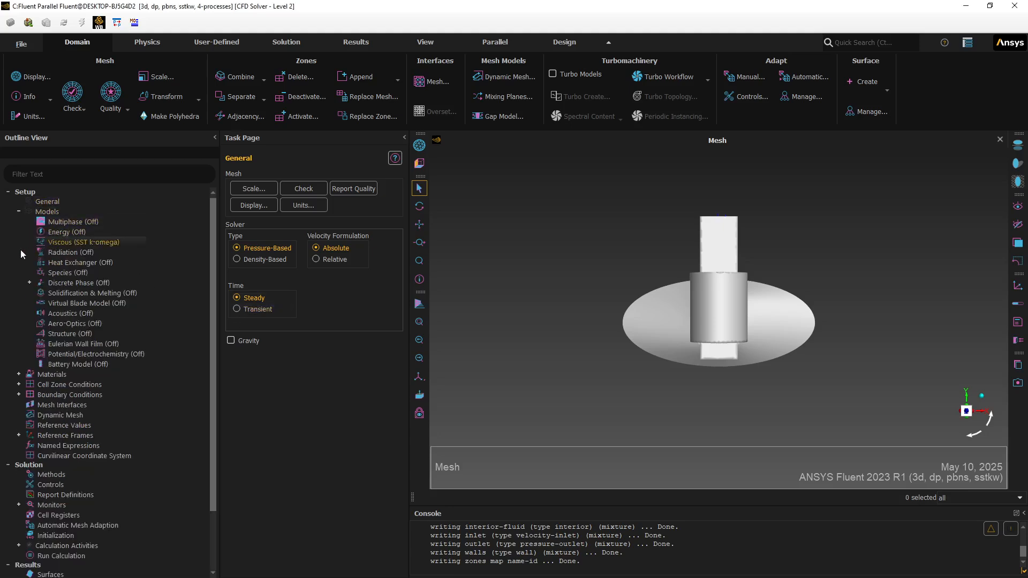
pyautogui.click(19, 212)
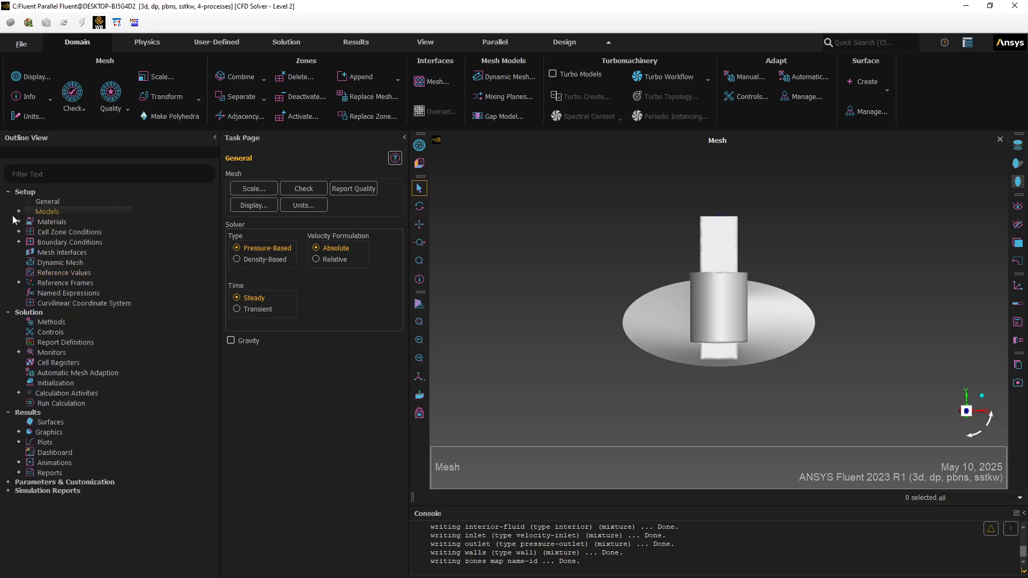
pyautogui.click(19, 242)
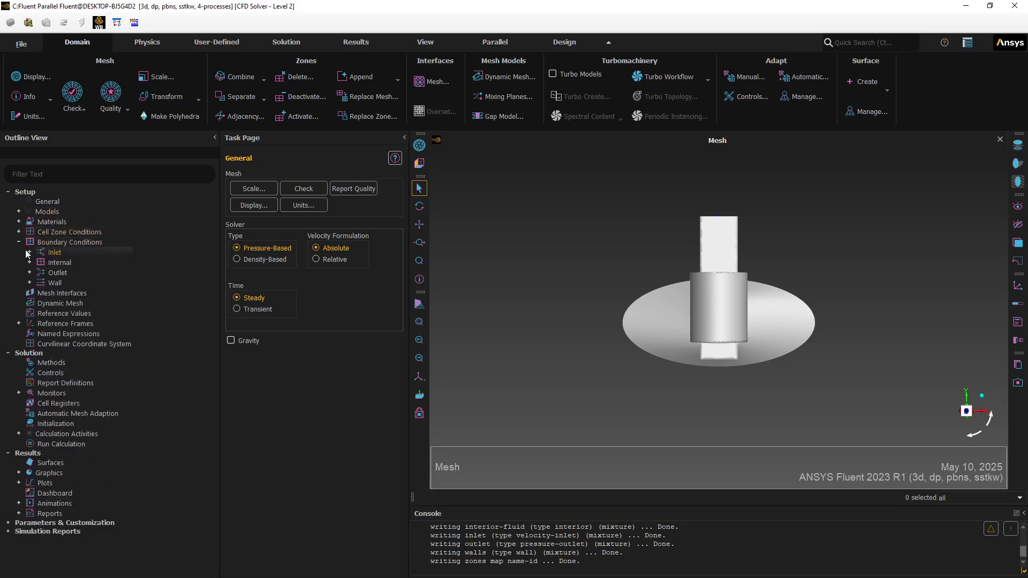
pyautogui.click(29, 252)
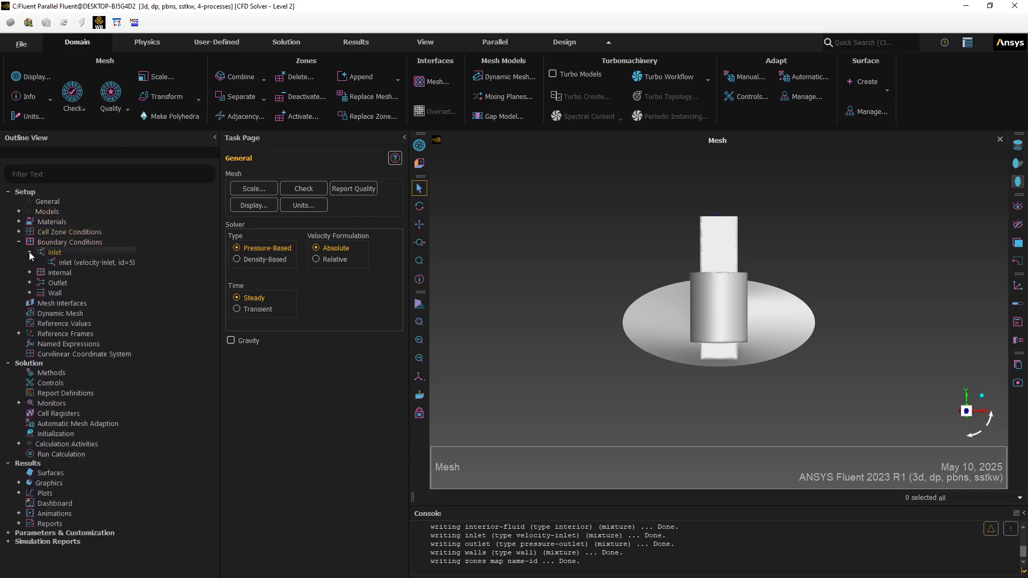
pyautogui.doubleClick(67, 265)
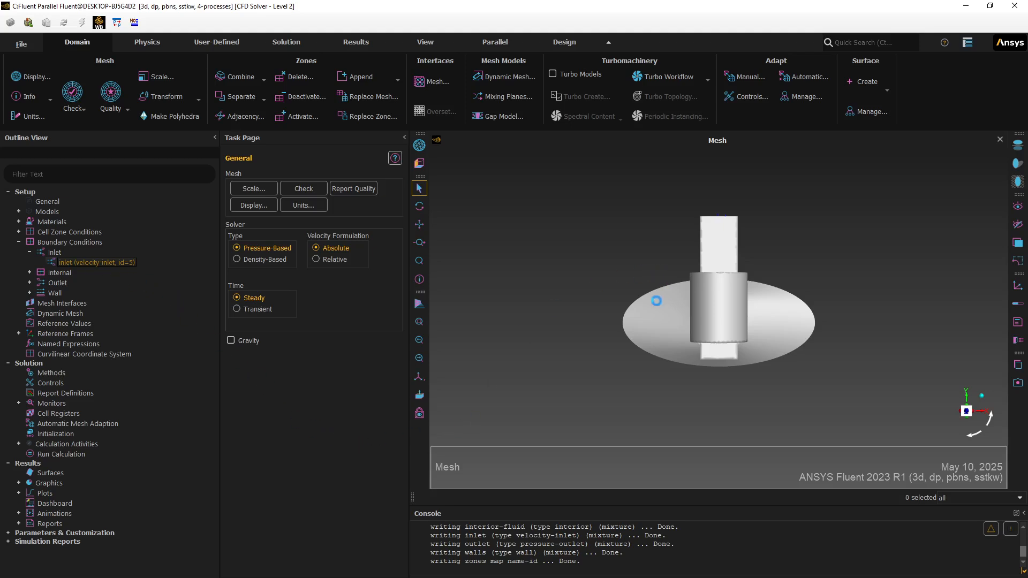
pyautogui.click(384, 395)
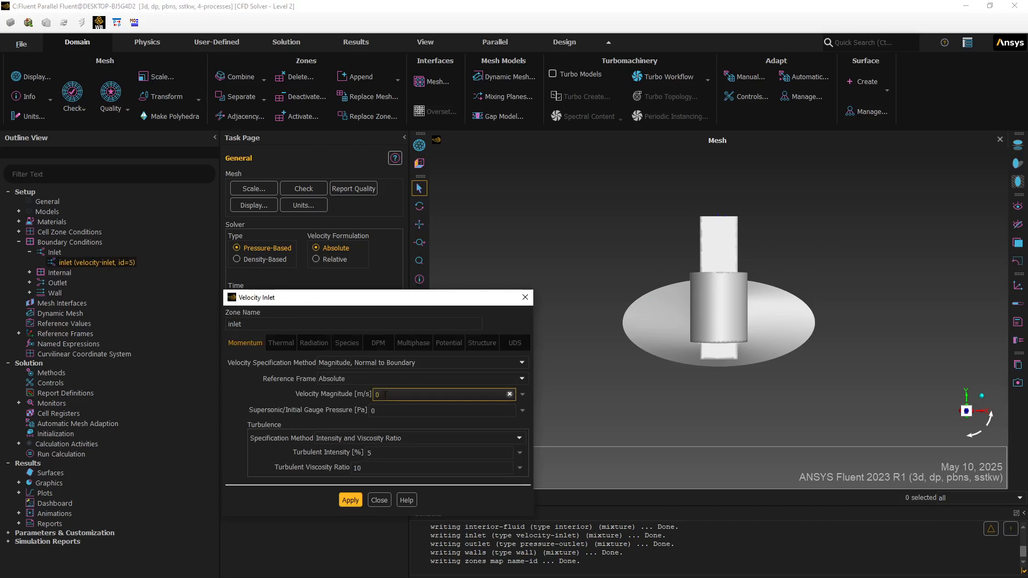
pyautogui.moveTo(378, 394); pyautogui.dragTo(353, 406)
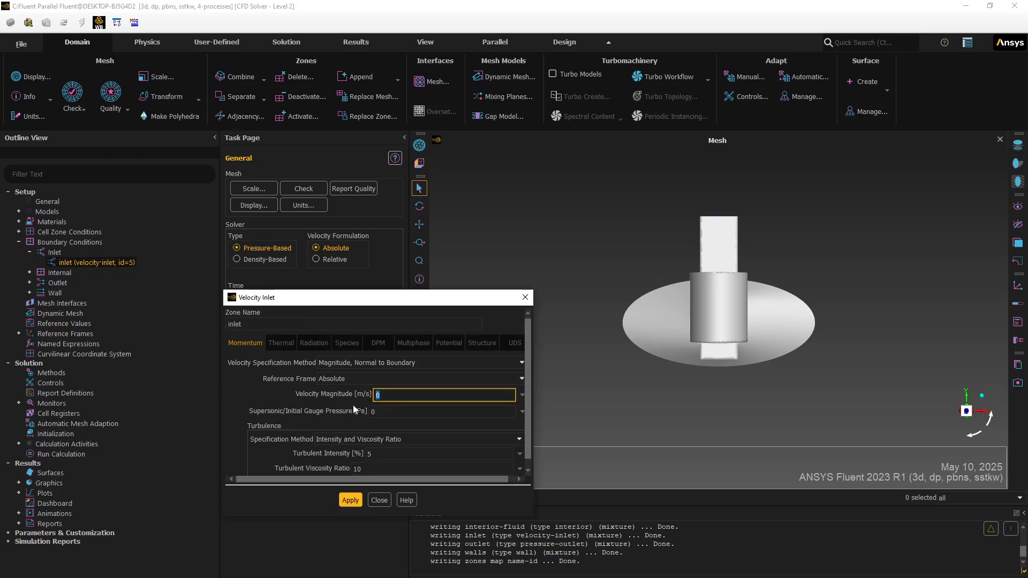
pyautogui.write('1')
pyautogui.click(348, 501)
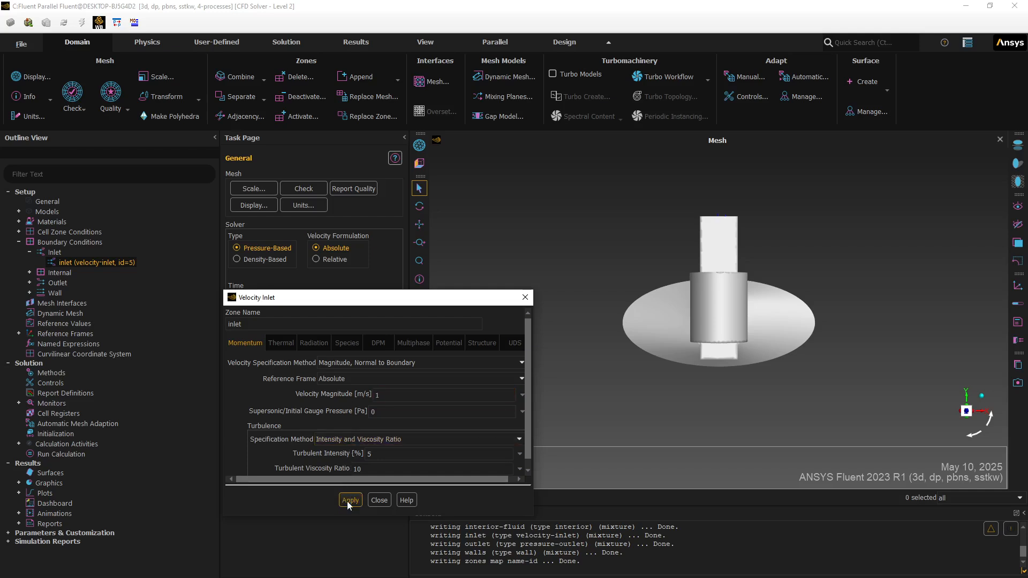
pyautogui.click(379, 500)
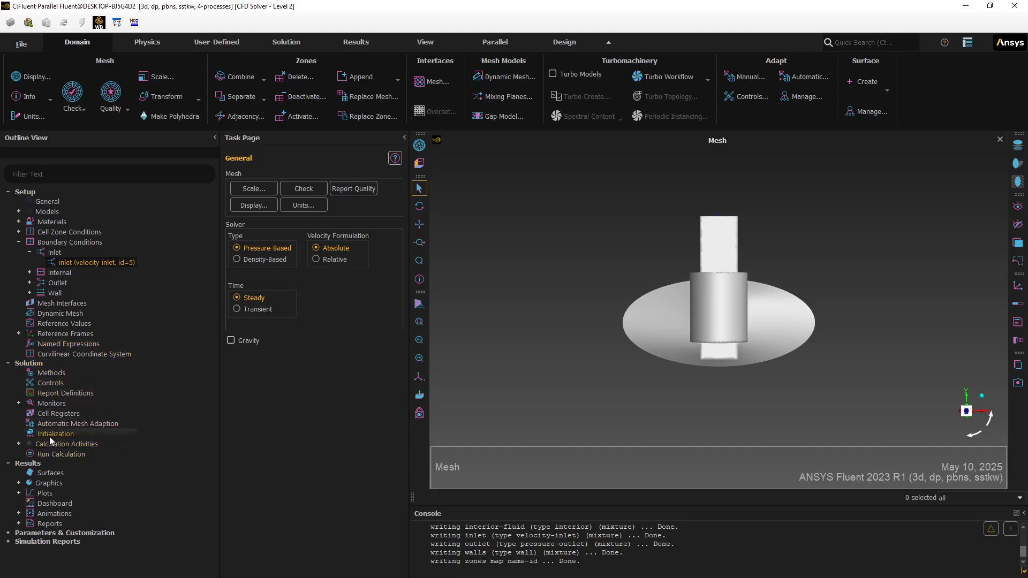
# - Create an area-weighted average surface report of static pressure on the inlet
pyautogui.rightClick(53, 393)
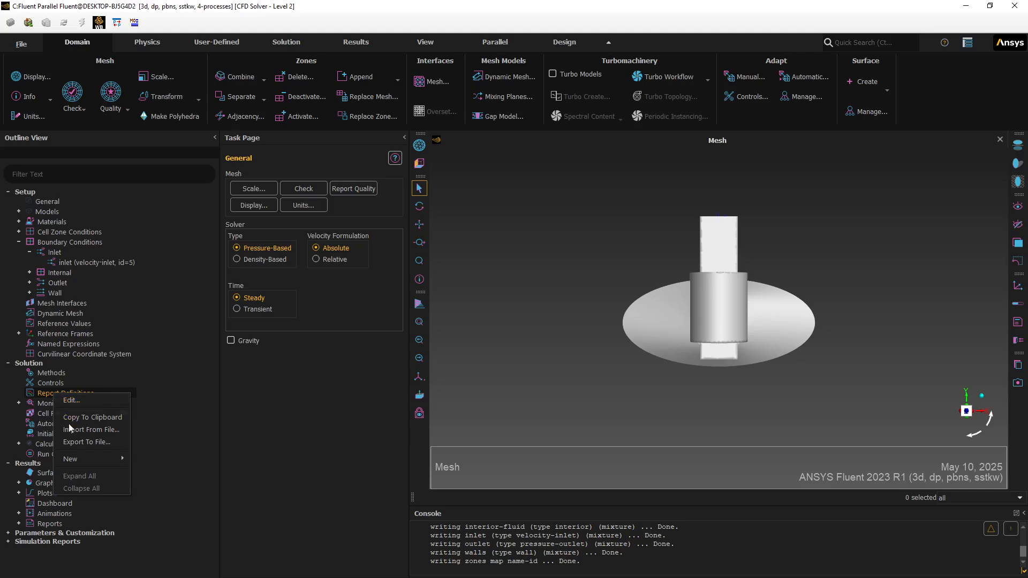
pyautogui.moveTo(88, 459)
pyautogui.moveTo(172, 458)
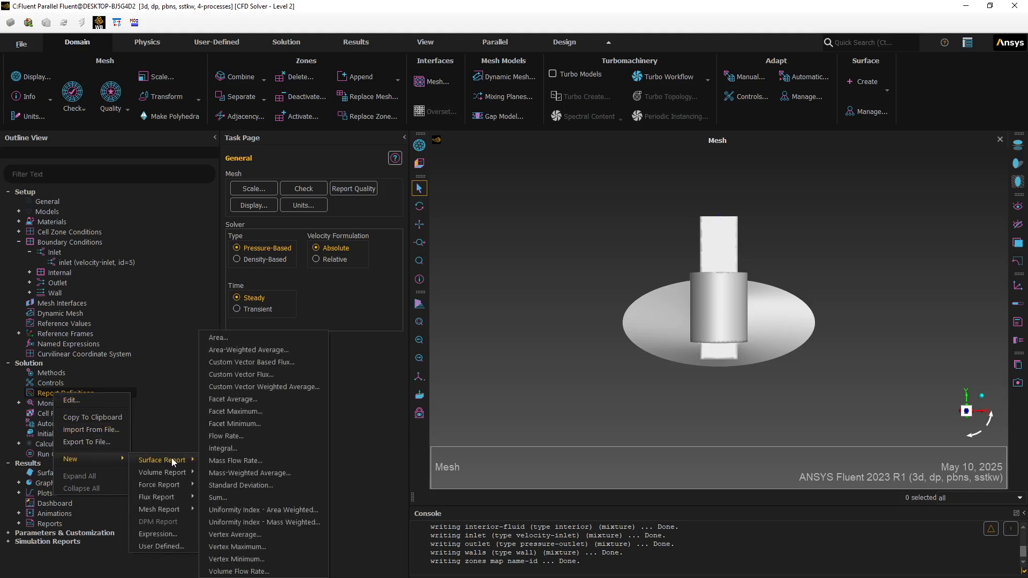
pyautogui.click(235, 349)
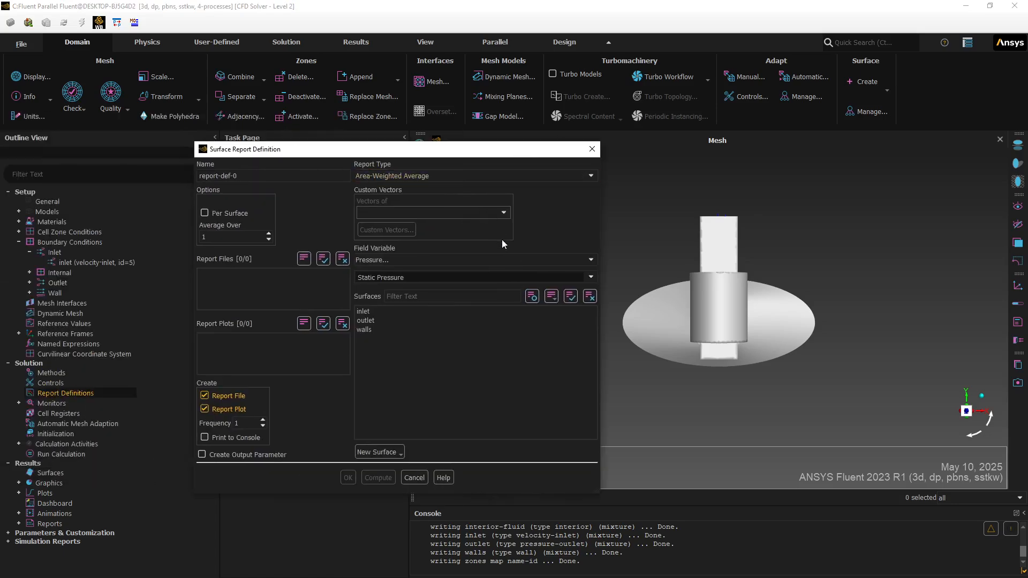
pyautogui.click(370, 312)
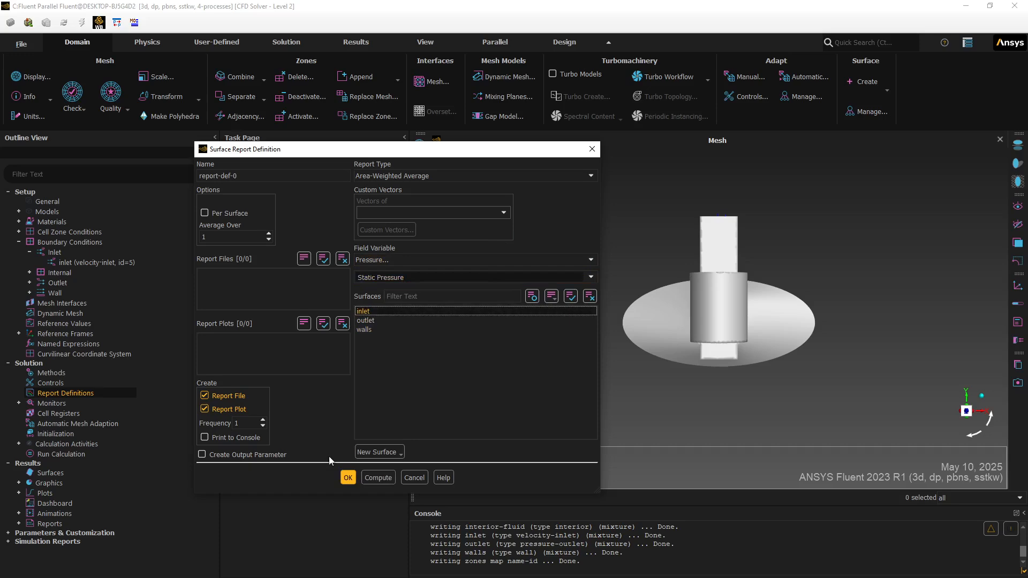
pyautogui.click(347, 477)
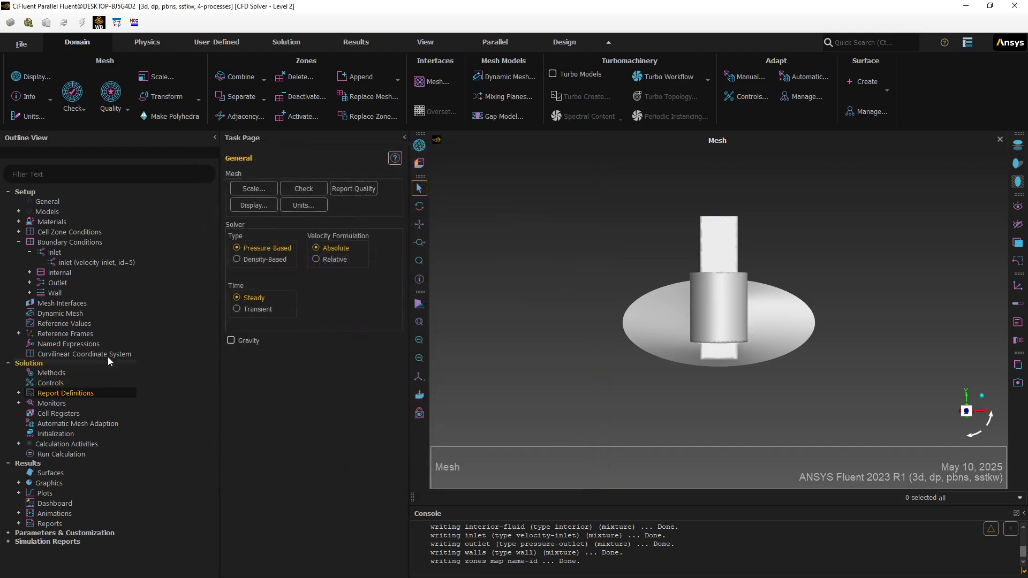
# - Initialize the solution using hybrid initialization
pyautogui.click(53, 433)
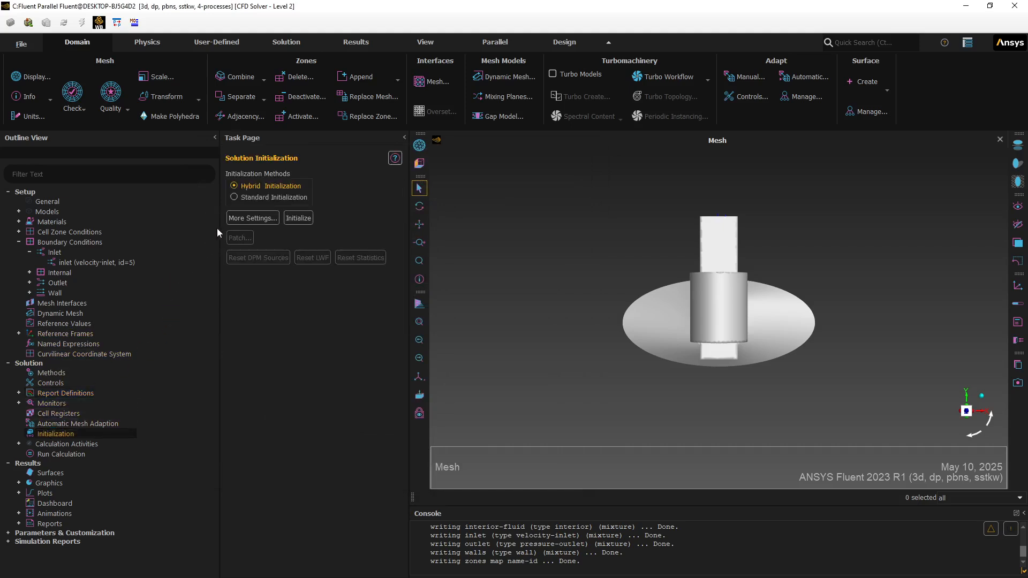
pyautogui.click(299, 219)
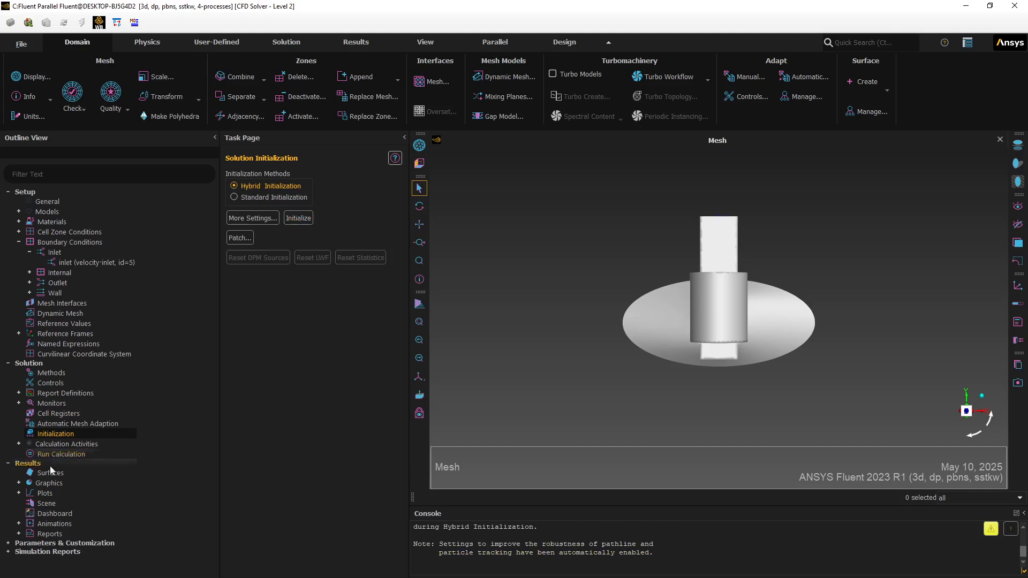
# - Create pathlines released from the inlet, display them and play them as a pulse
pyautogui.click(19, 484)
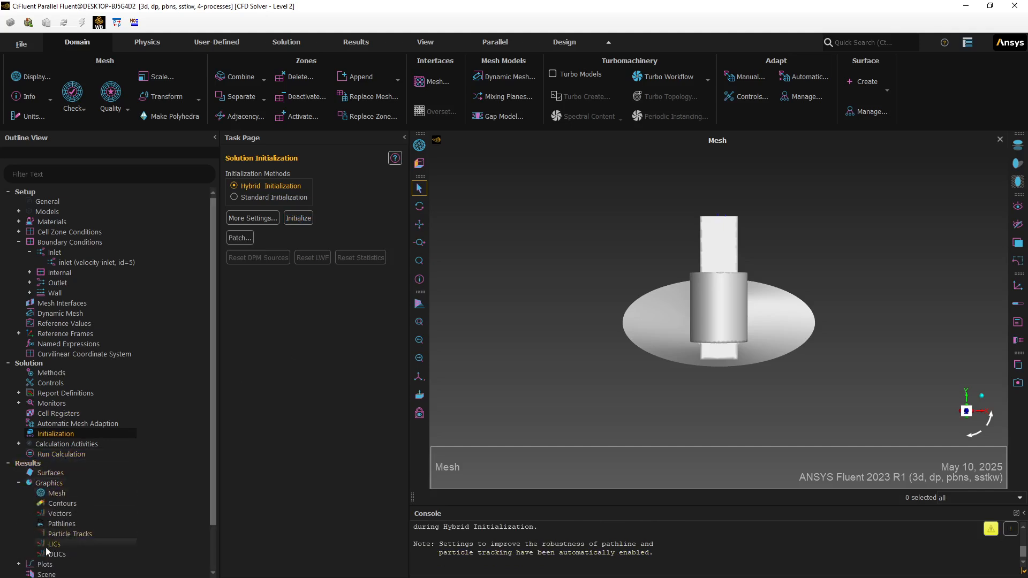
pyautogui.rightClick(62, 526)
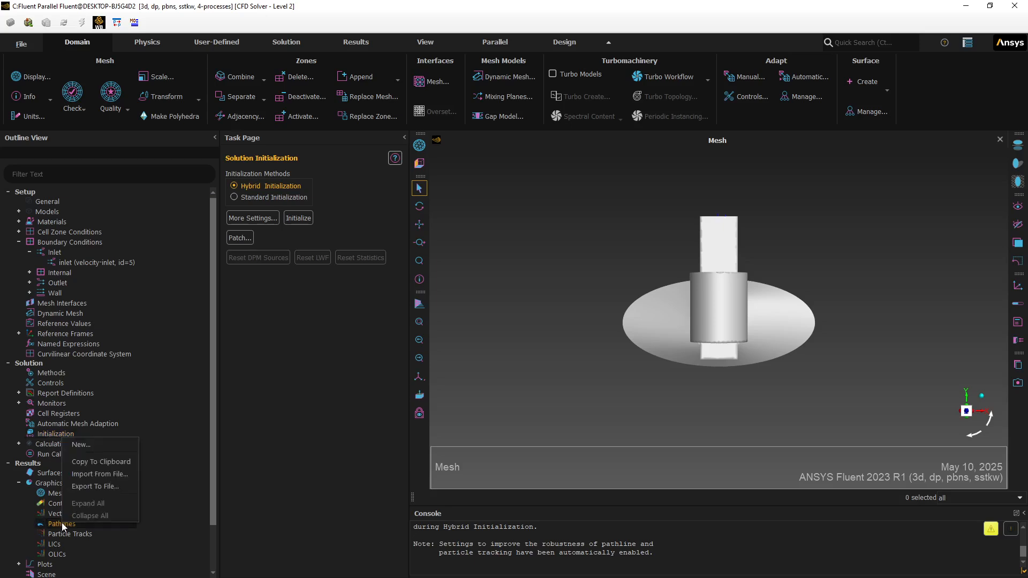
pyautogui.click(95, 445)
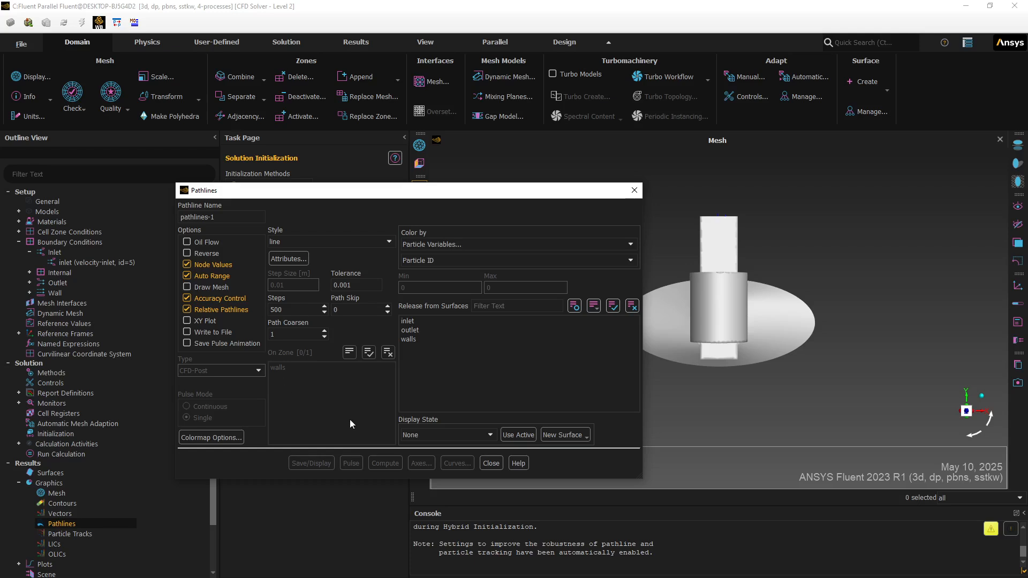
pyautogui.click(408, 320)
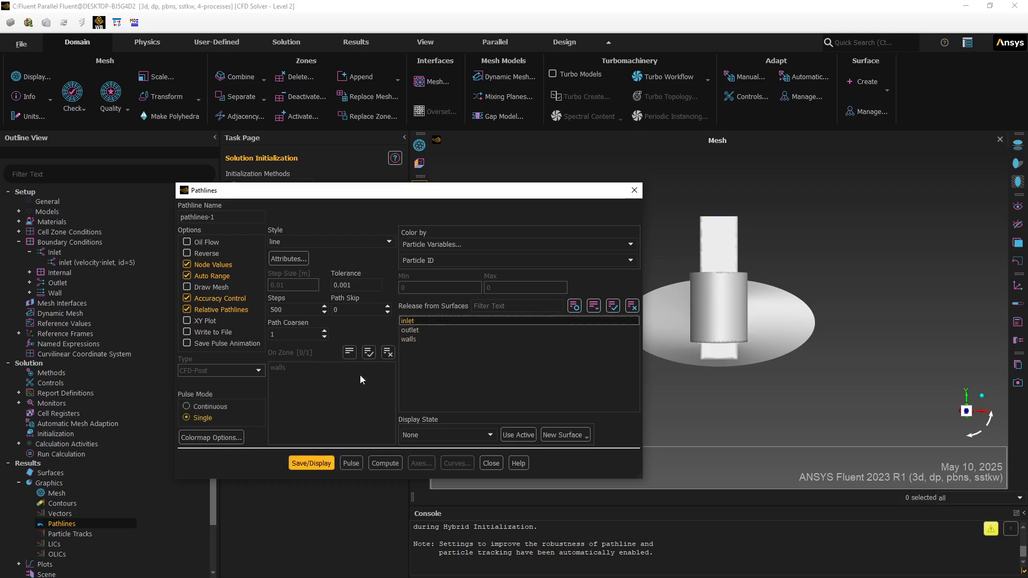
pyautogui.click(310, 464)
pyautogui.click(352, 463)
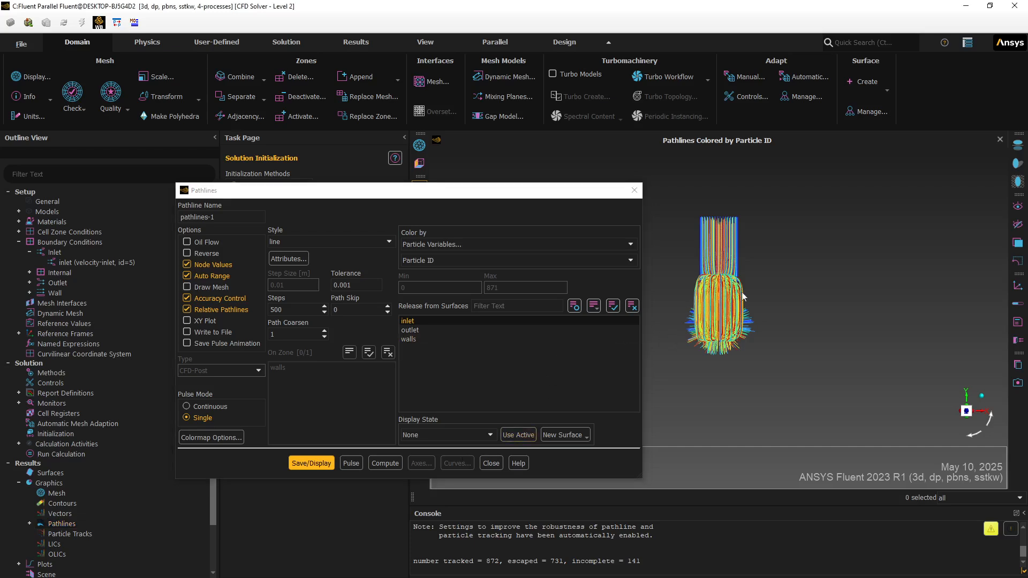
pyautogui.moveTo(712, 308); pyautogui.dragTo(854, 233)
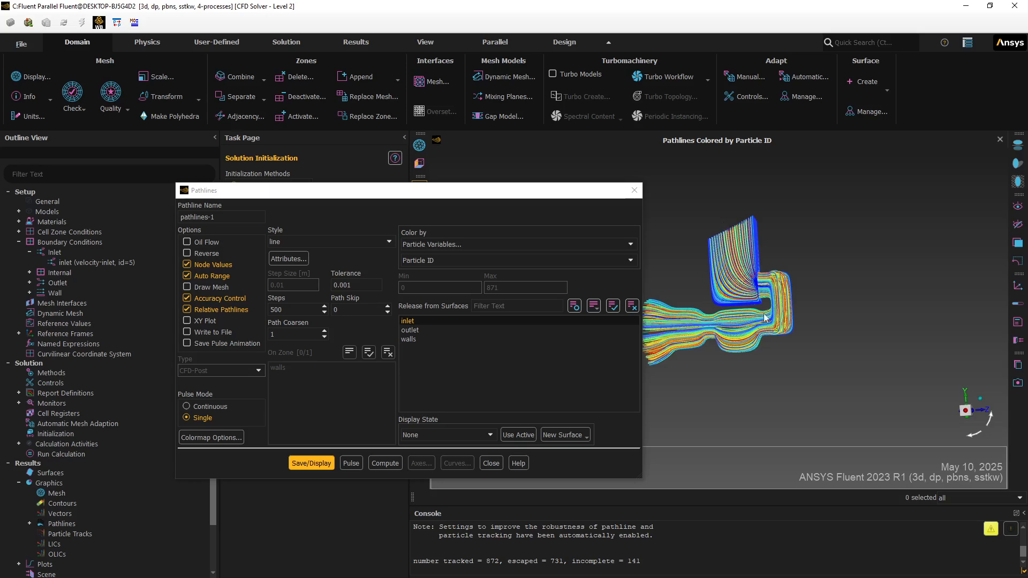
# - Close the pathlines setup and run the calculation for 500 iterations
pyautogui.moveTo(670, 250); pyautogui.dragTo(771, 235)
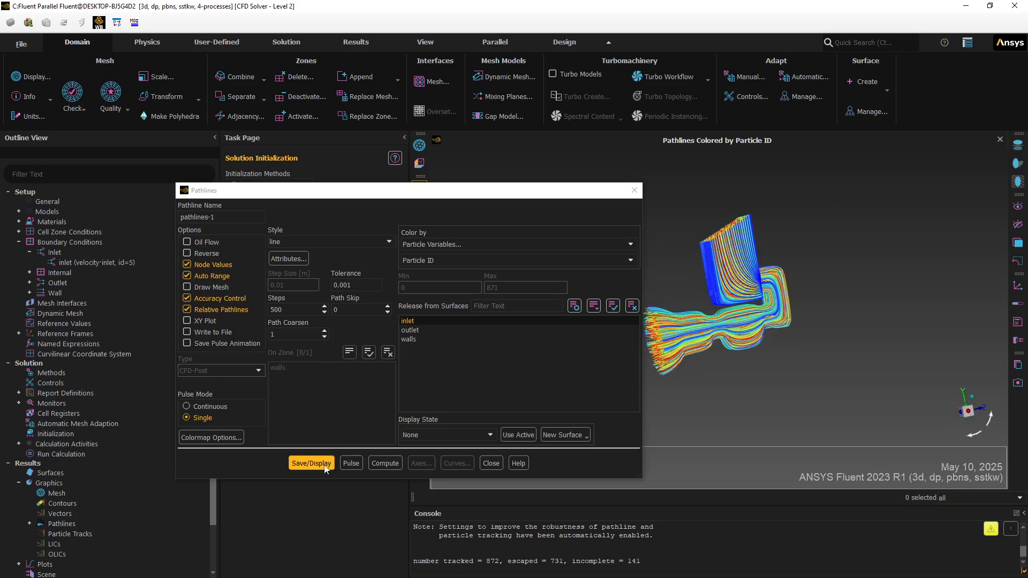
pyautogui.click(490, 464)
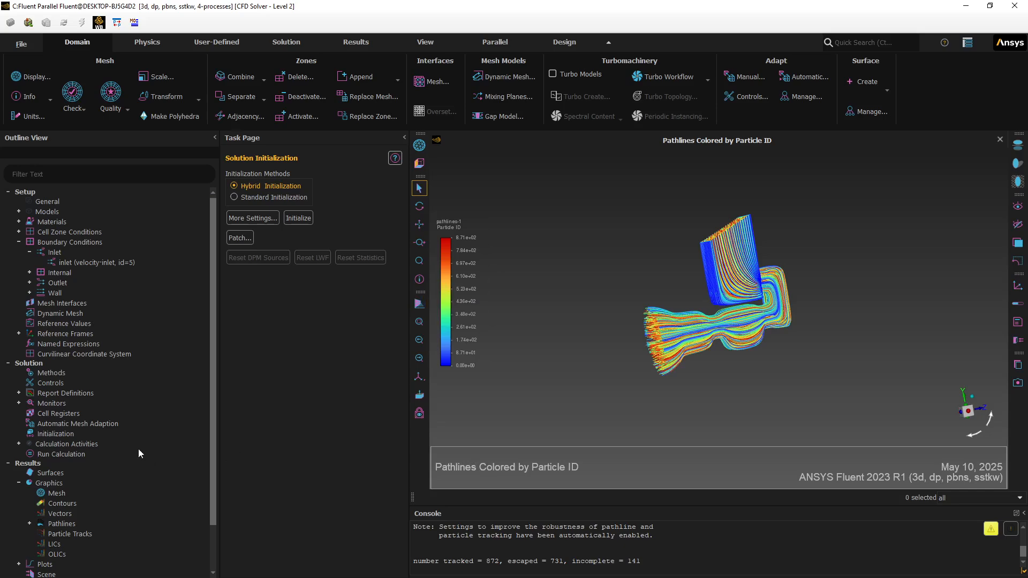
pyautogui.click(53, 453)
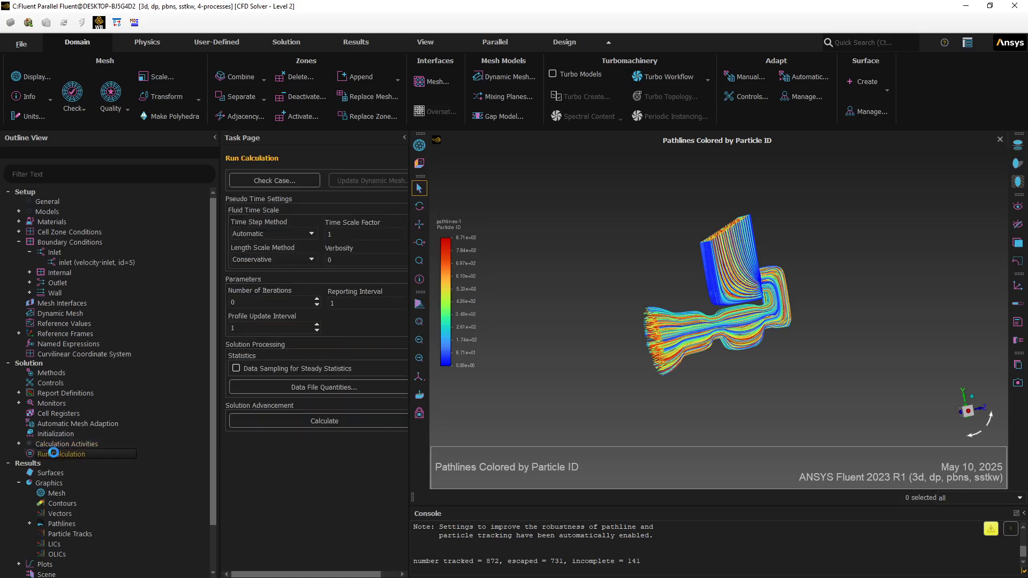
pyautogui.doubleClick(244, 303)
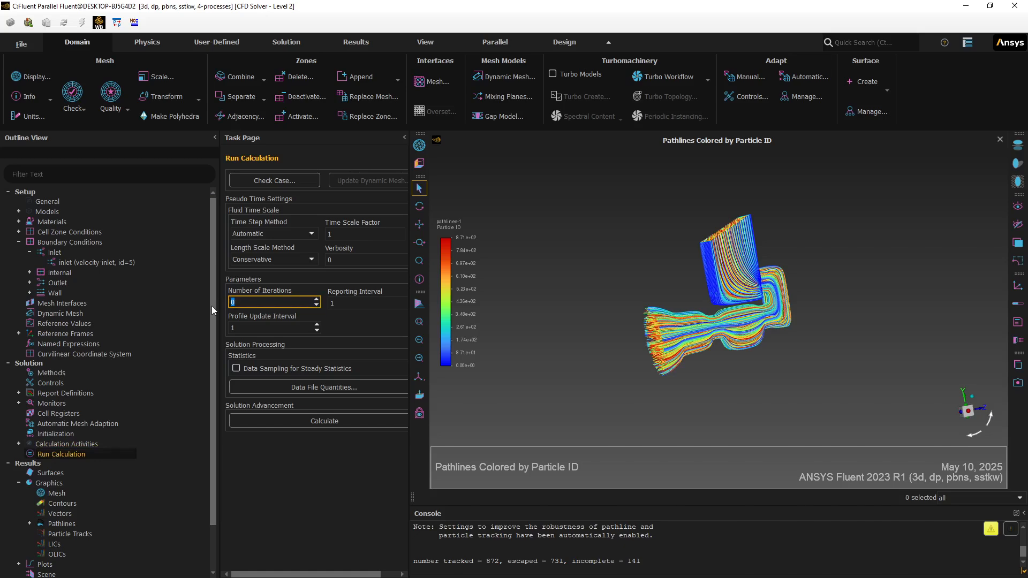
pyautogui.write('500')
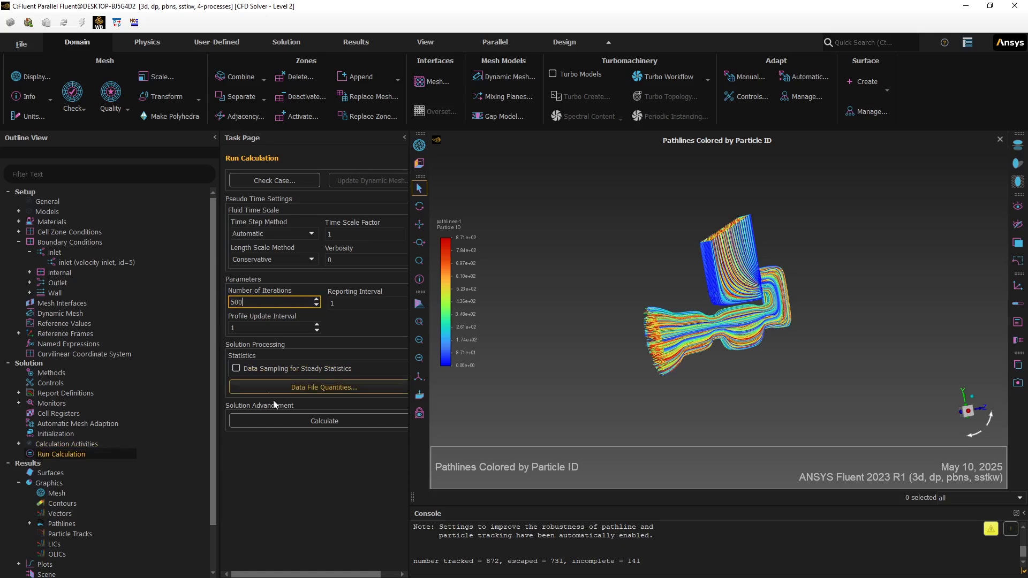
pyautogui.click(286, 420)
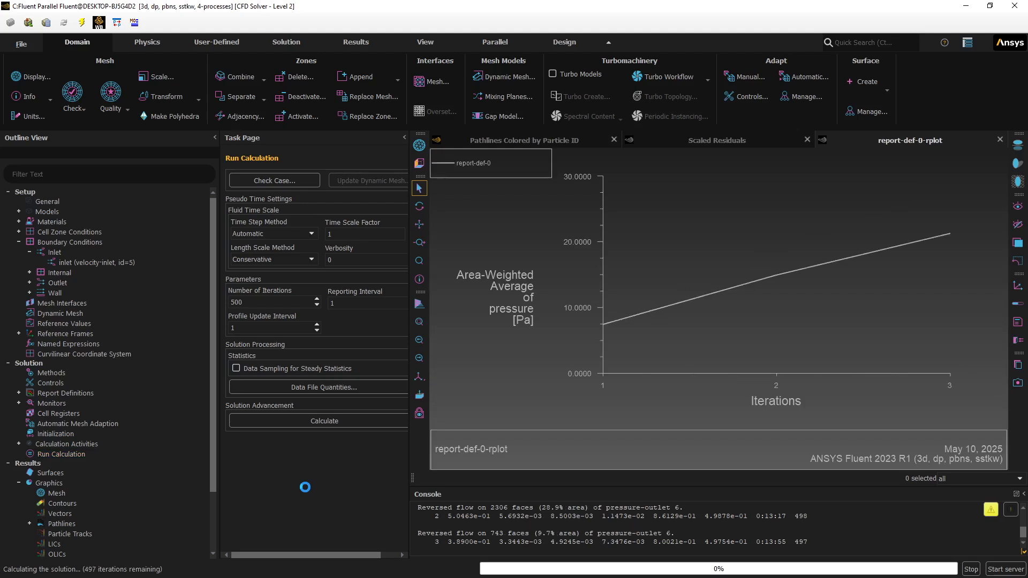
# - Review the pathlines, scaled residuals and pressure report plot after the calculation finishes
pyautogui.click(694, 138)
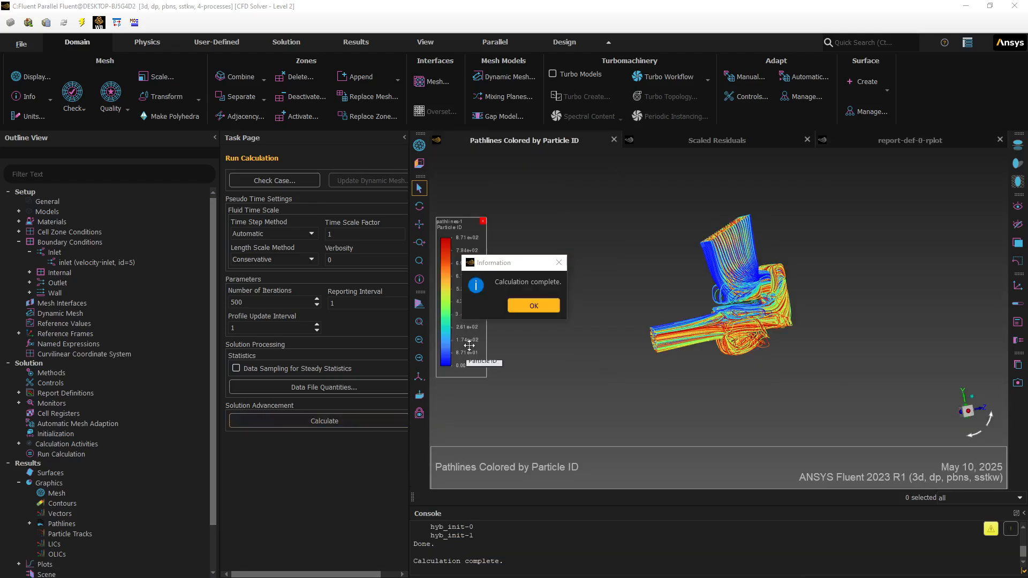
pyautogui.click(526, 307)
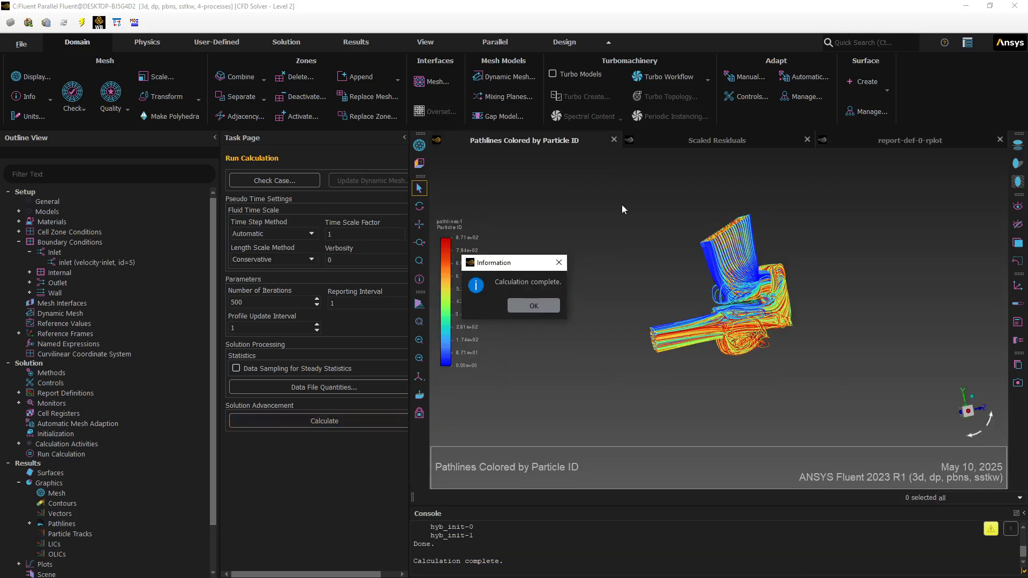
pyautogui.click(679, 141)
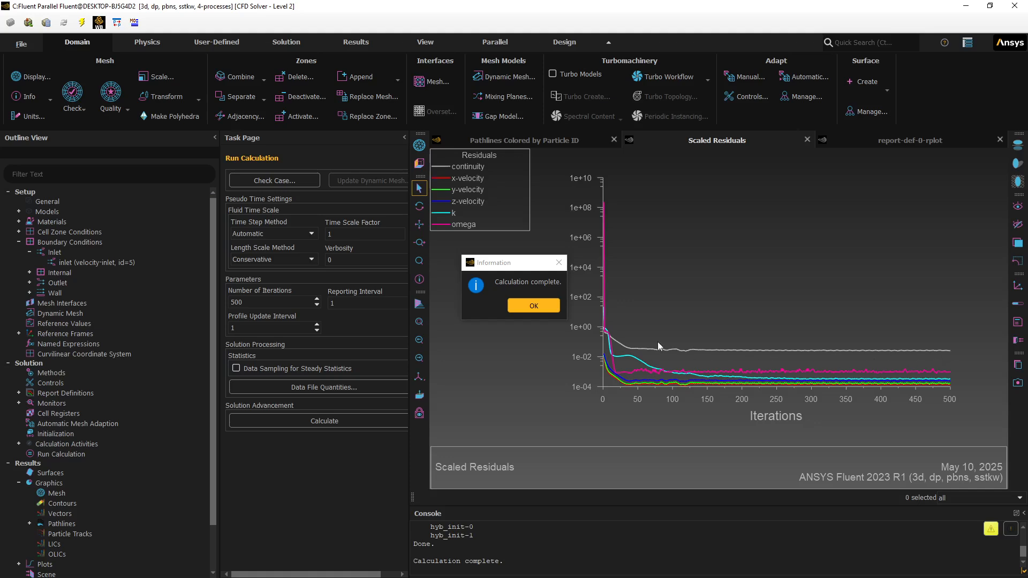
pyautogui.click(528, 310)
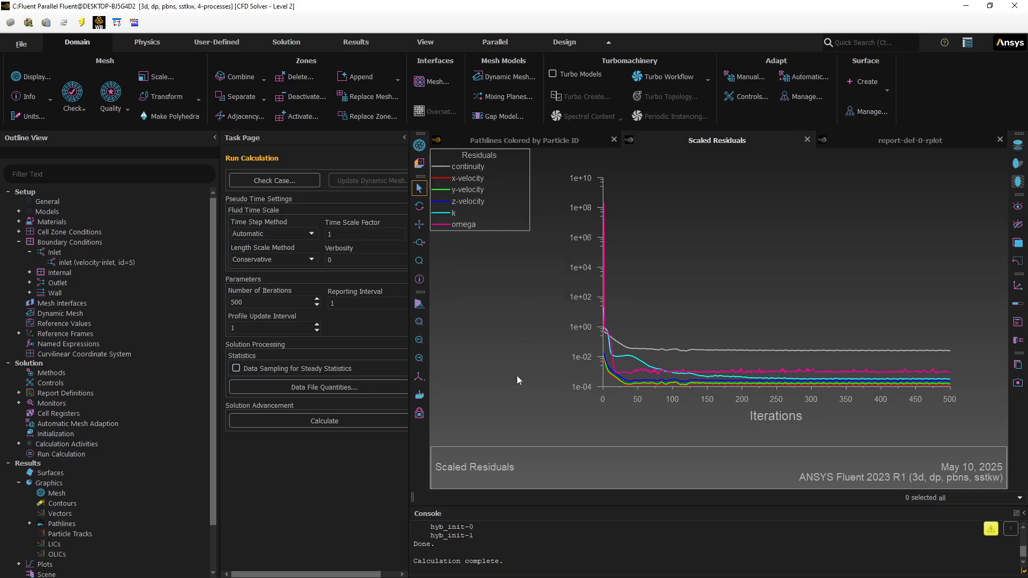
pyautogui.click(856, 142)
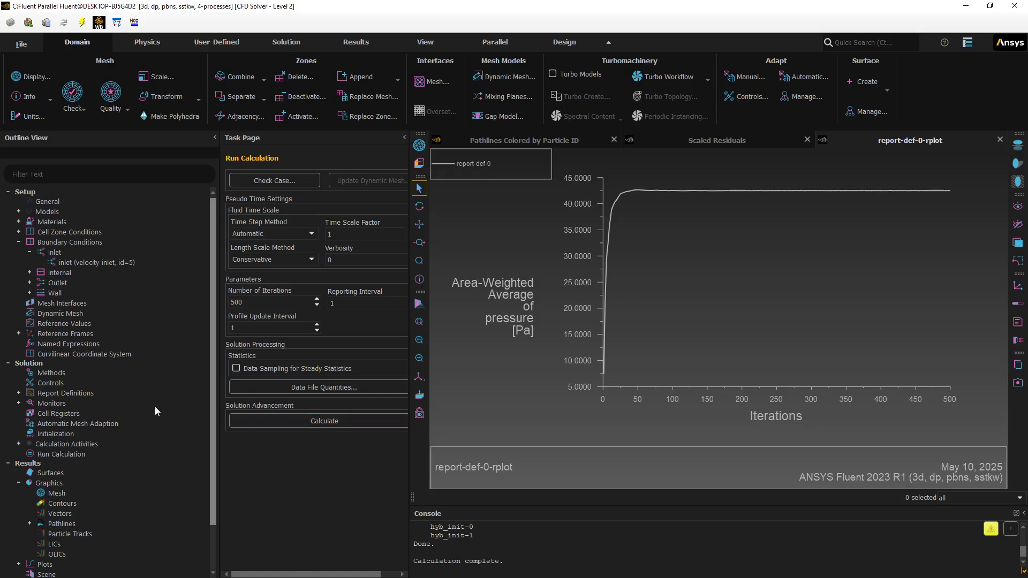
pyautogui.click(502, 140)
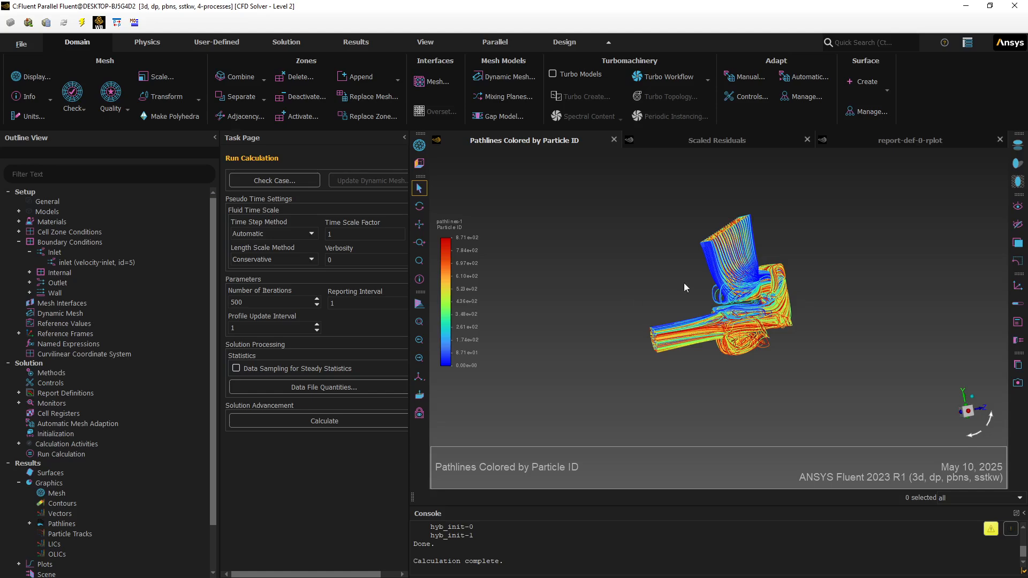
# - Orbit and zoom around the pathlines to examine the flow through the domain
pyautogui.moveTo(659, 282); pyautogui.dragTo(639, 271, button='middle')
pyautogui.scroll(6, 728, 294)
pyautogui.moveTo(646, 341); pyautogui.dragTo(604, 348, button='middle')
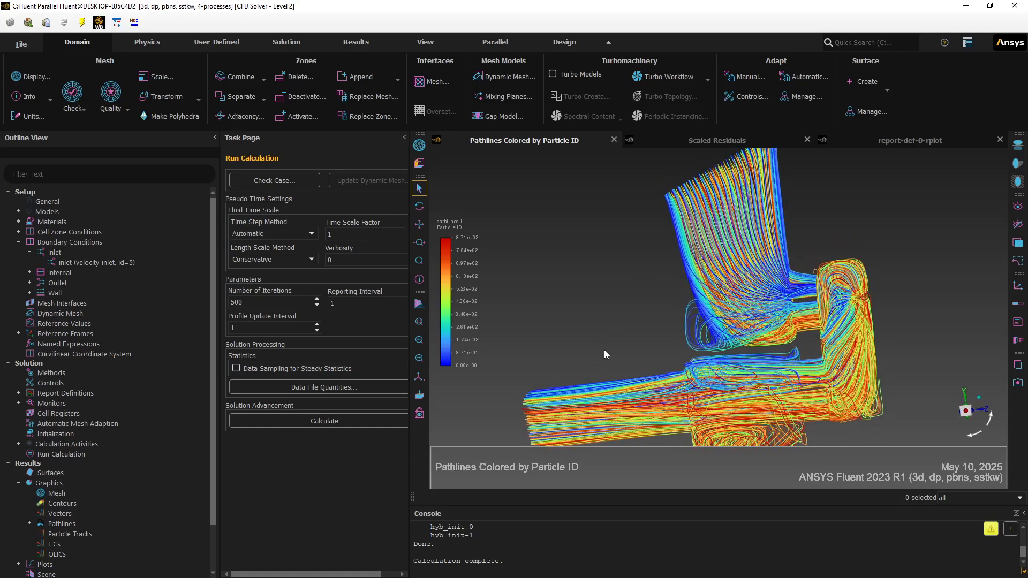
pyautogui.moveTo(604, 349); pyautogui.dragTo(710, 298)
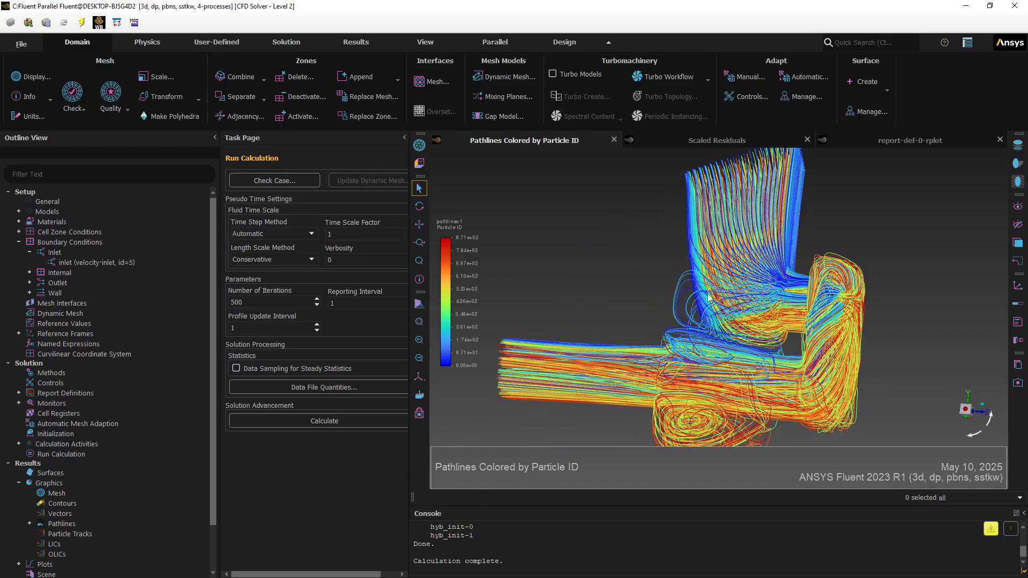
pyautogui.moveTo(842, 390); pyautogui.dragTo(749, 450)
pyautogui.scroll(4, 624, 323)
pyautogui.scroll(-3, 625, 324)
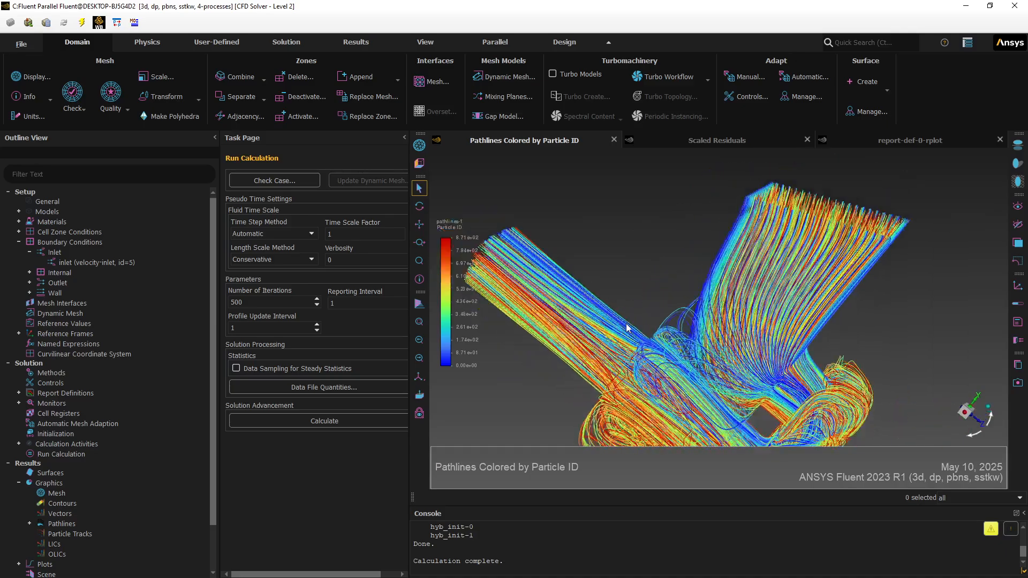
pyautogui.moveTo(625, 327); pyautogui.dragTo(997, 268)
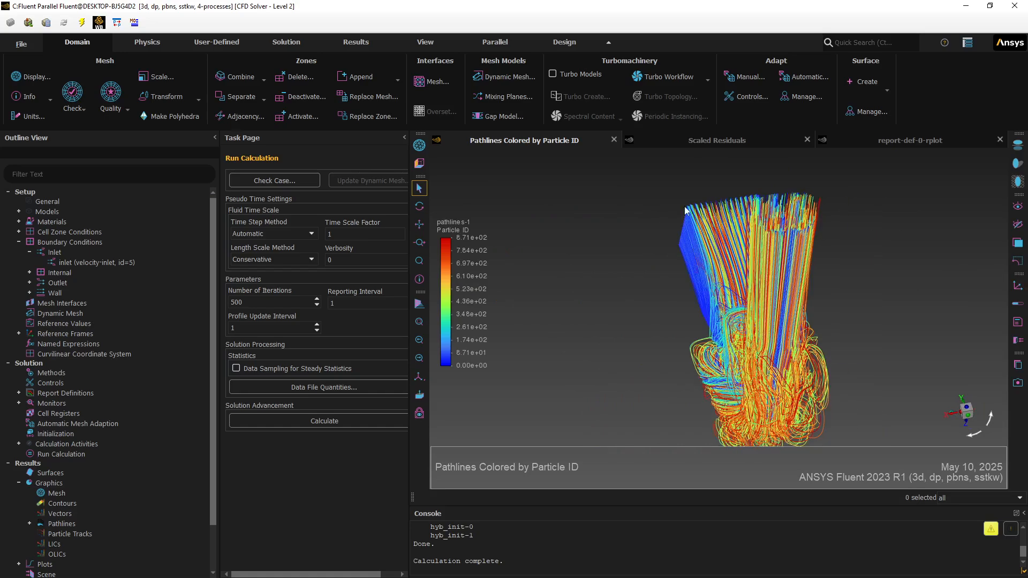
pyautogui.moveTo(728, 203); pyautogui.dragTo(829, 179)
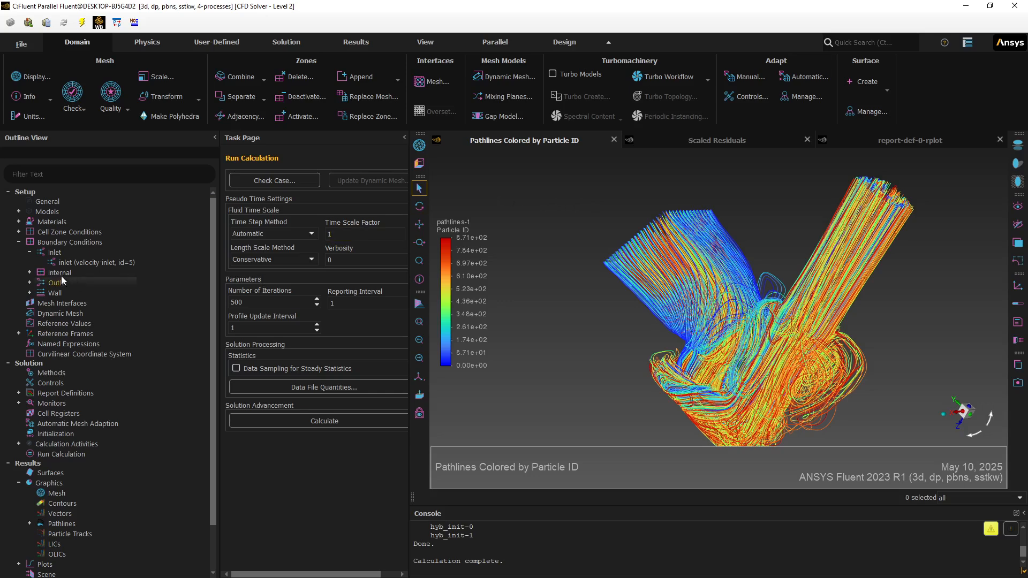
# - Change the inlet boundary type to pressure-inlet
pyautogui.rightClick(51, 254)
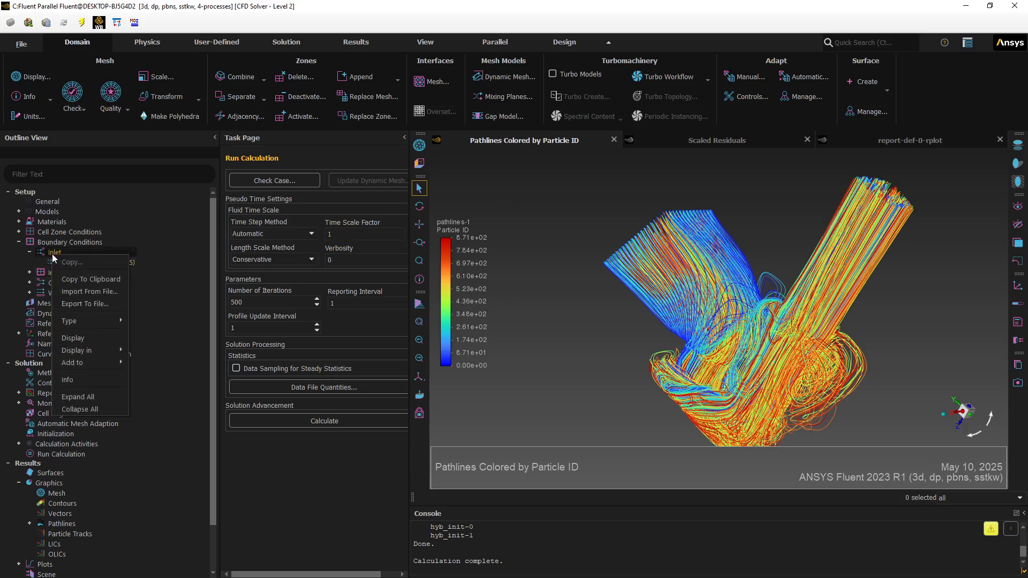
pyautogui.moveTo(77, 320)
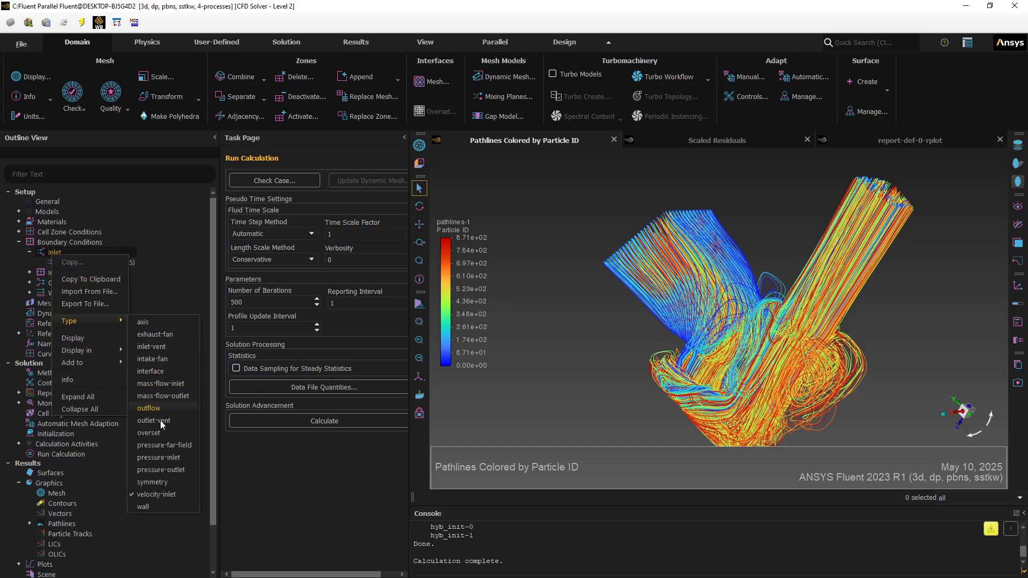
pyautogui.click(166, 460)
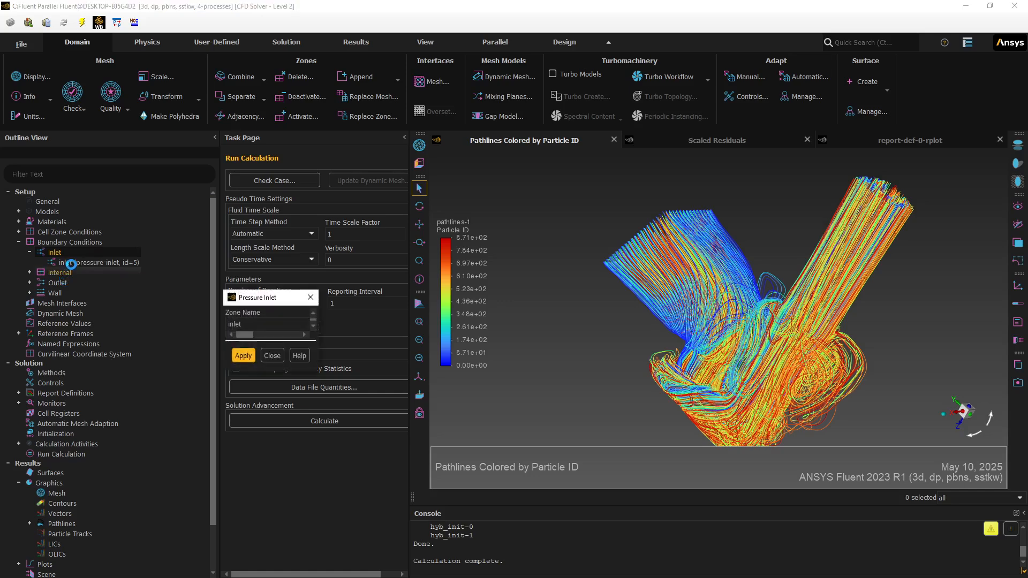
# - Set the inlet's gauge total pressure to 4000 Pa and apply it
pyautogui.click(385, 379)
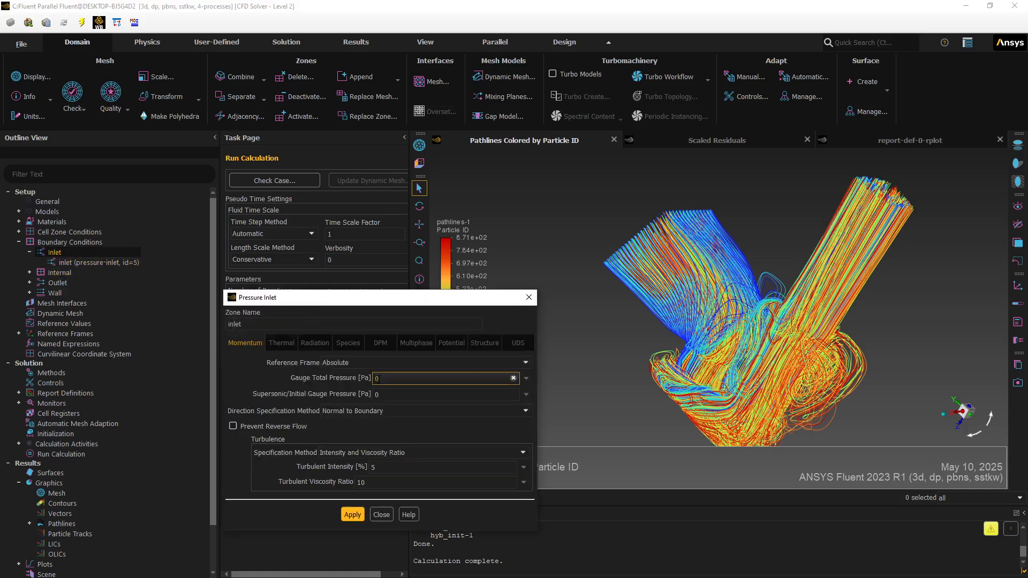
pyautogui.moveTo(377, 379); pyautogui.dragTo(369, 379)
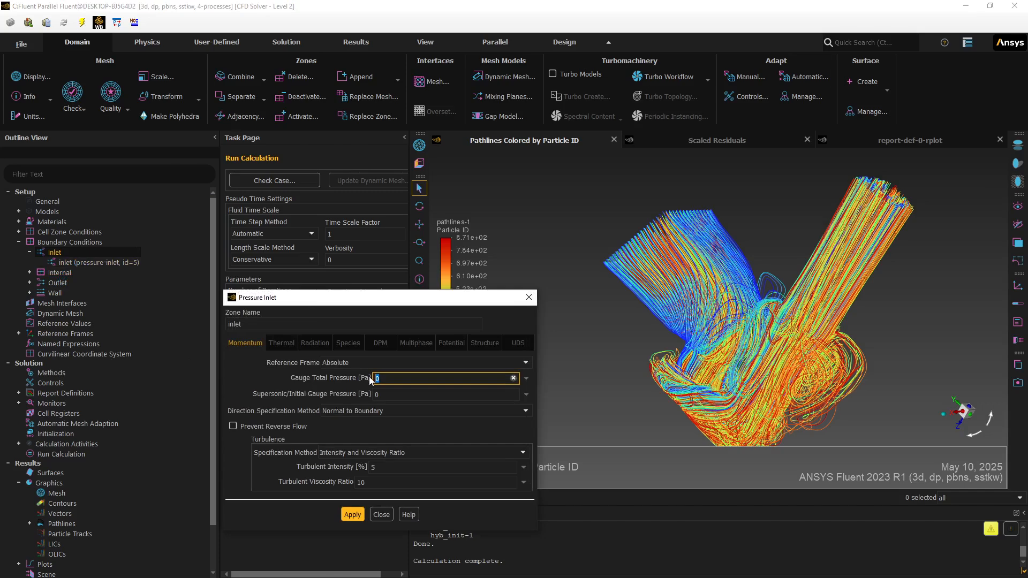
pyautogui.write('4')
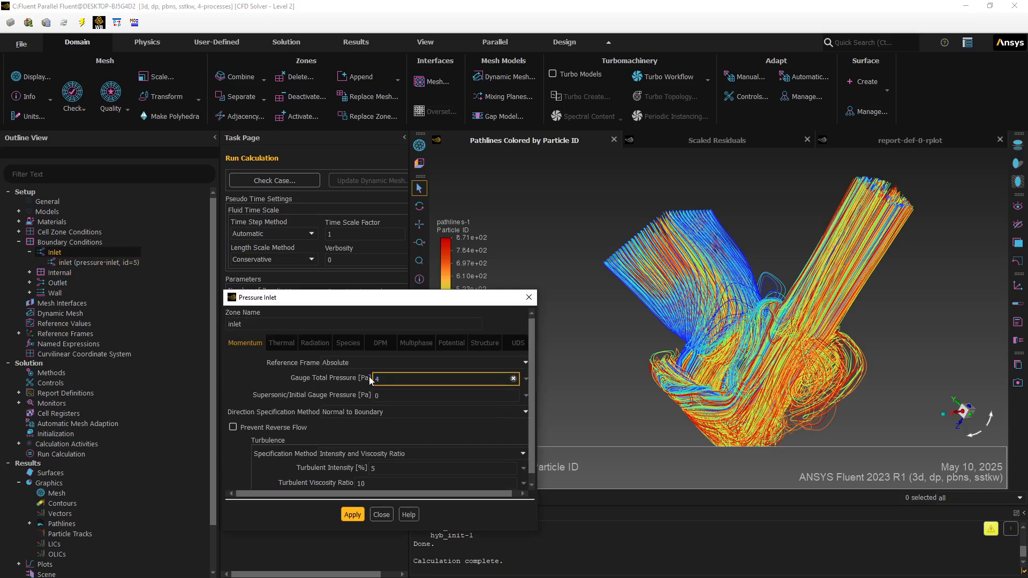
pyautogui.write('000')
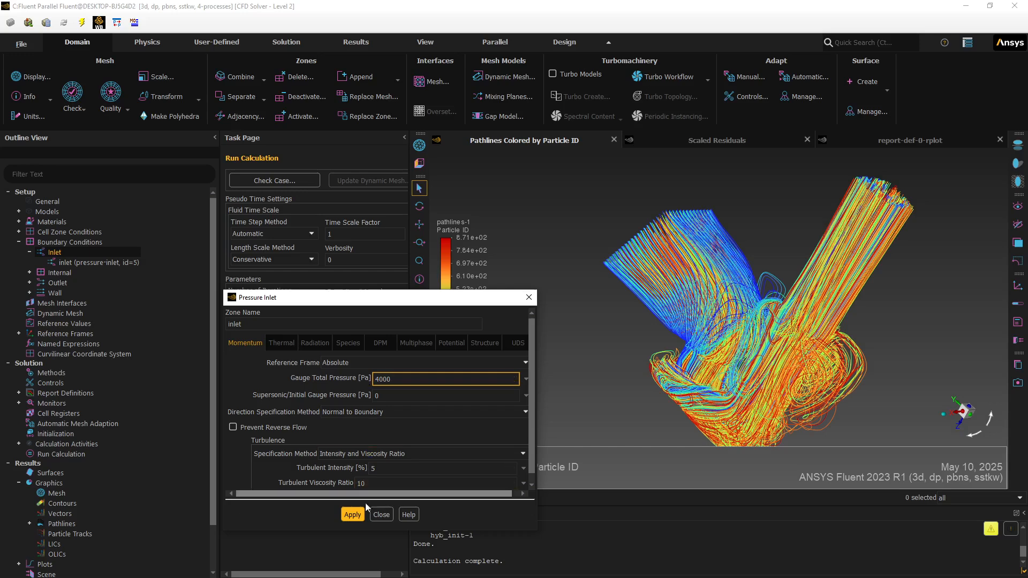
pyautogui.click(350, 514)
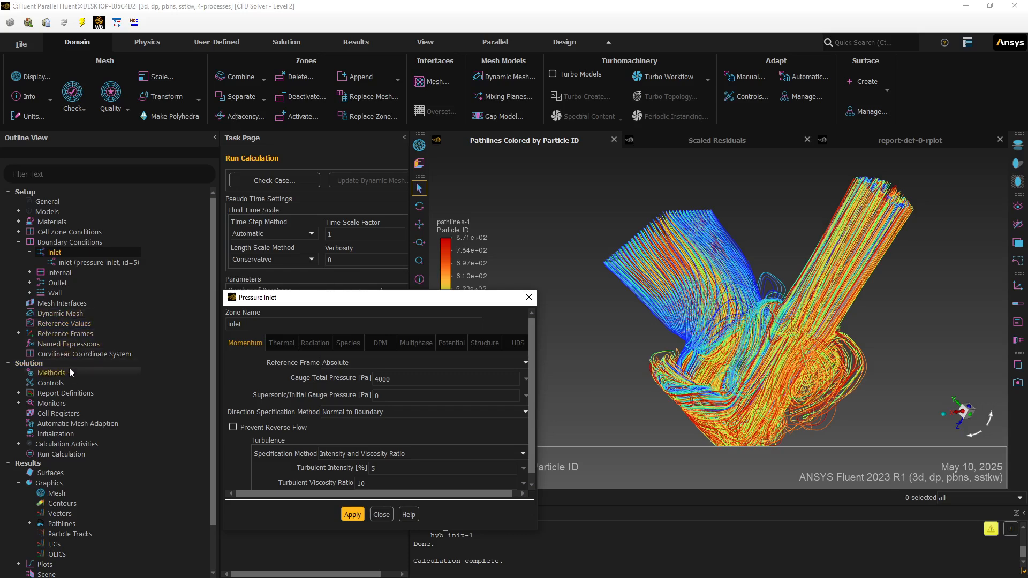
# - Create an area-weighted average surface report of velocity magnitude on the inlet and compute it
pyautogui.rightClick(65, 393)
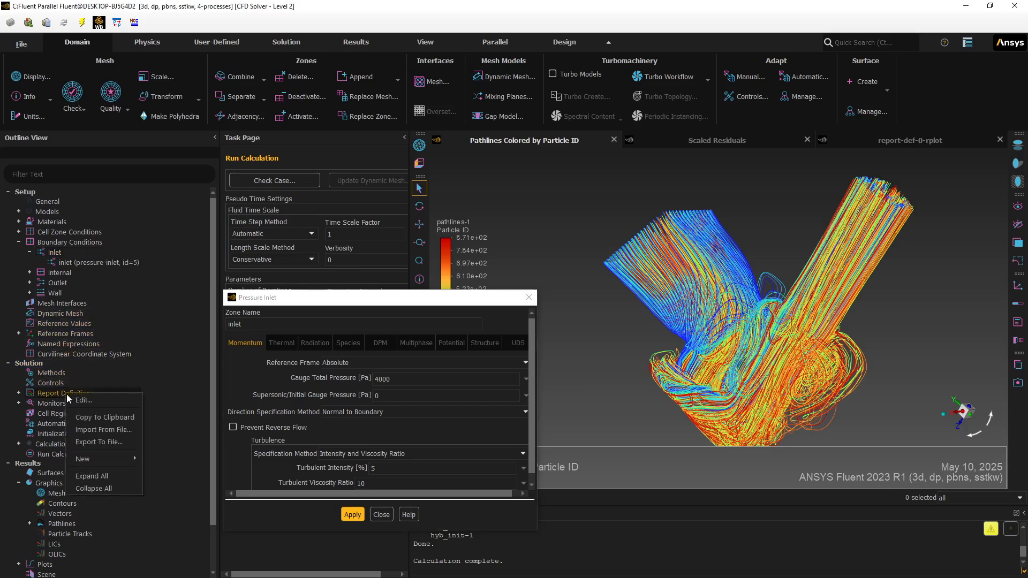
pyautogui.moveTo(130, 458)
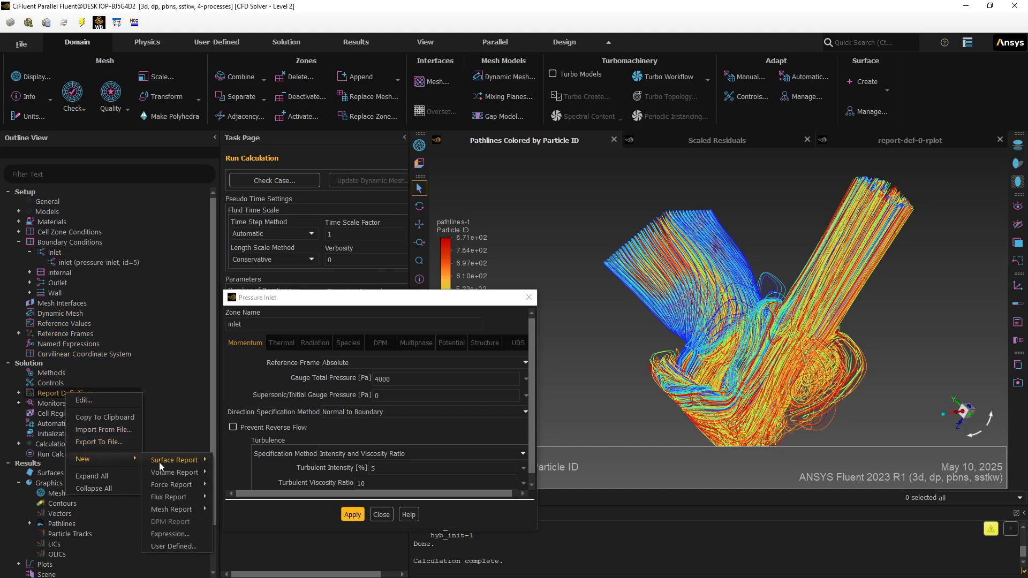
pyautogui.moveTo(170, 459)
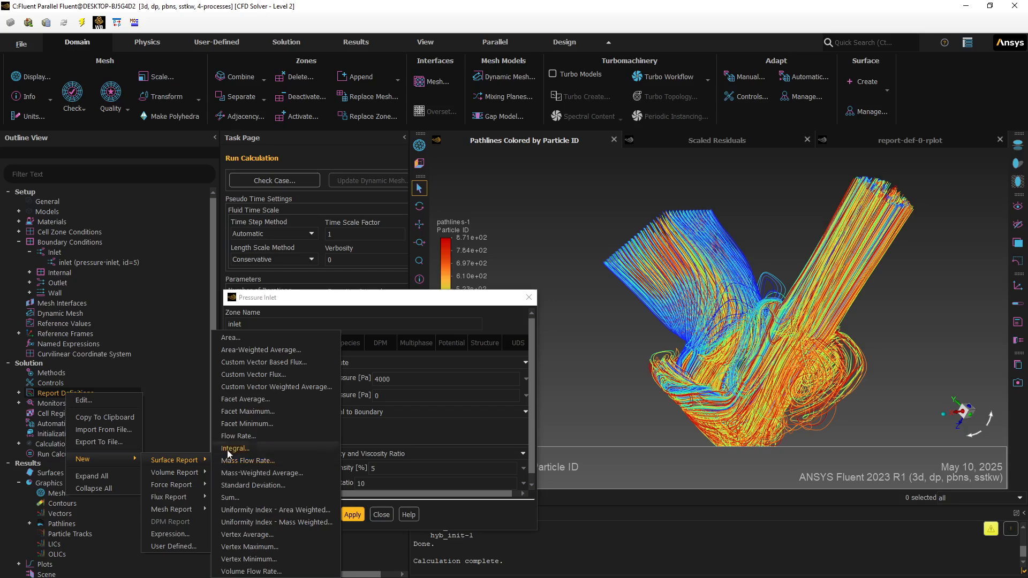
pyautogui.click(255, 351)
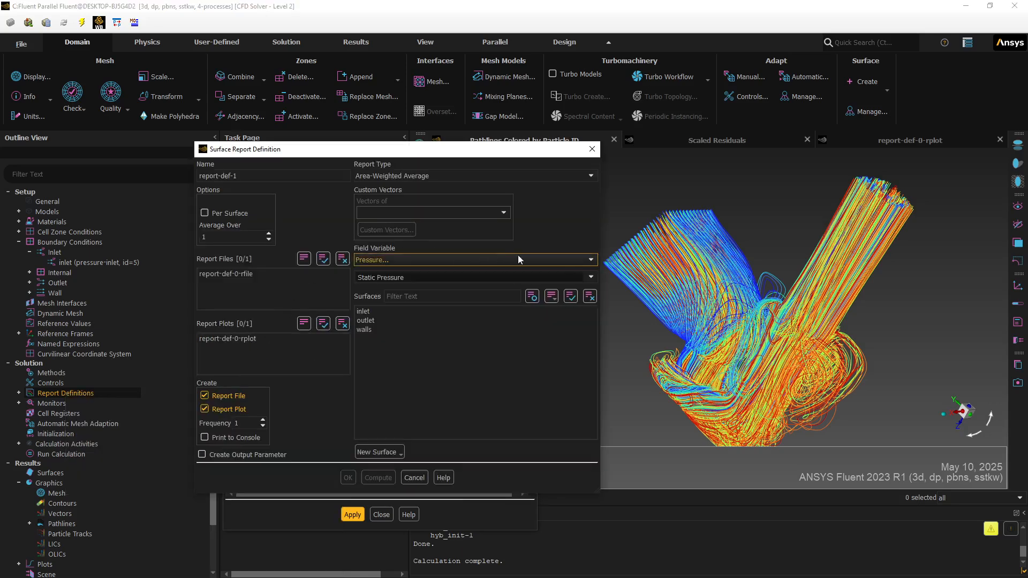
pyautogui.click(587, 261)
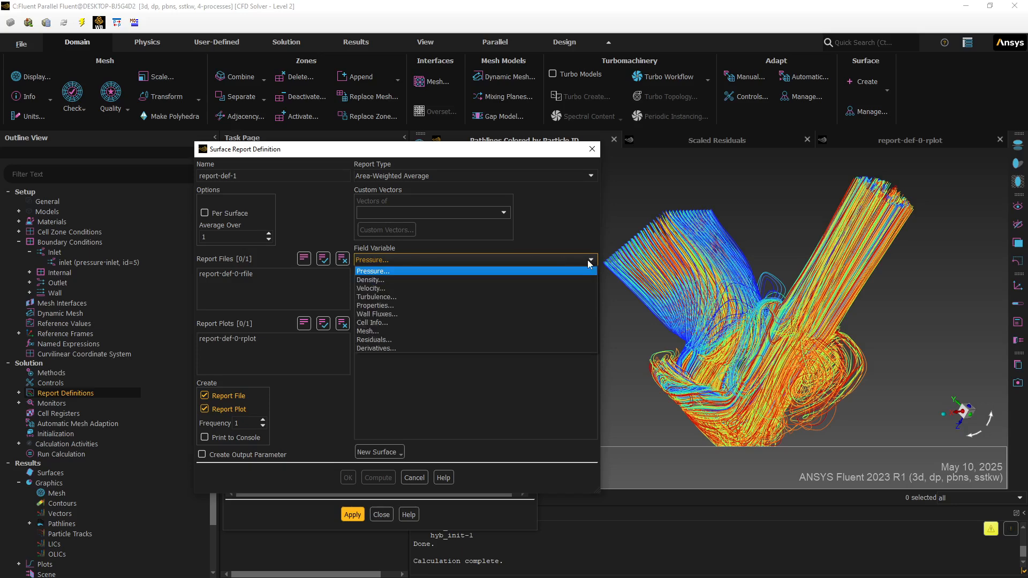
pyautogui.click(566, 289)
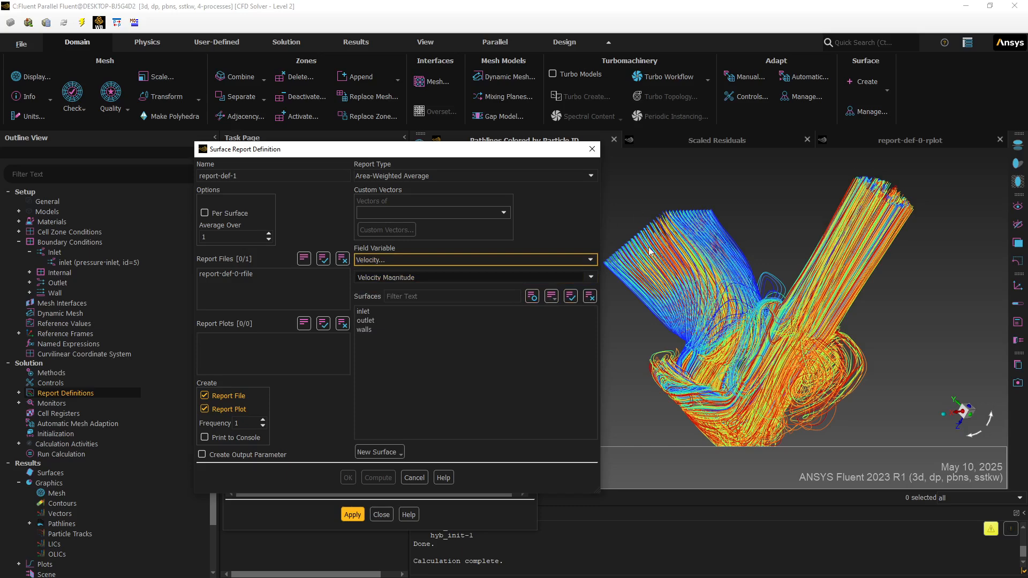
pyautogui.click(364, 311)
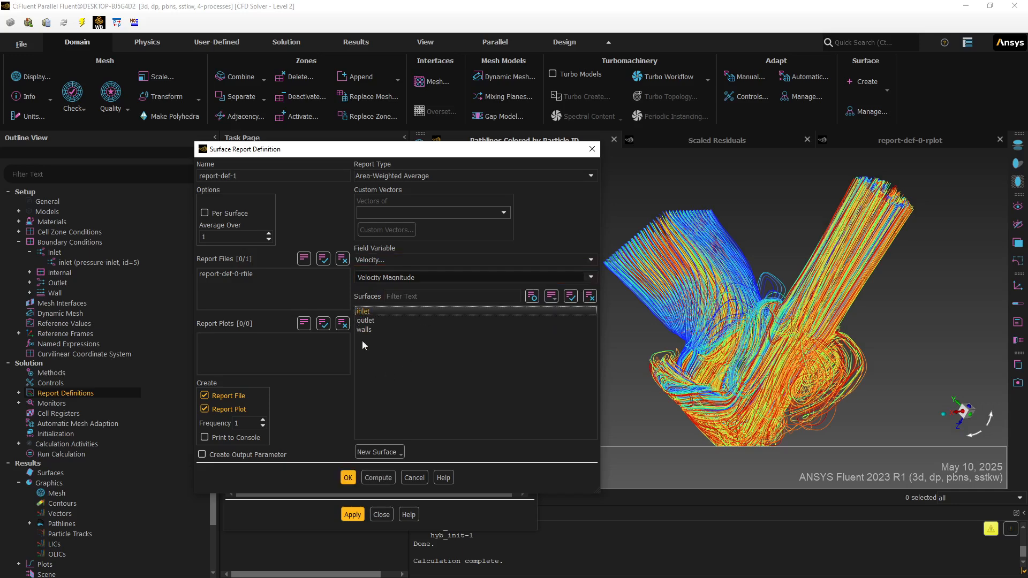
pyautogui.click(370, 477)
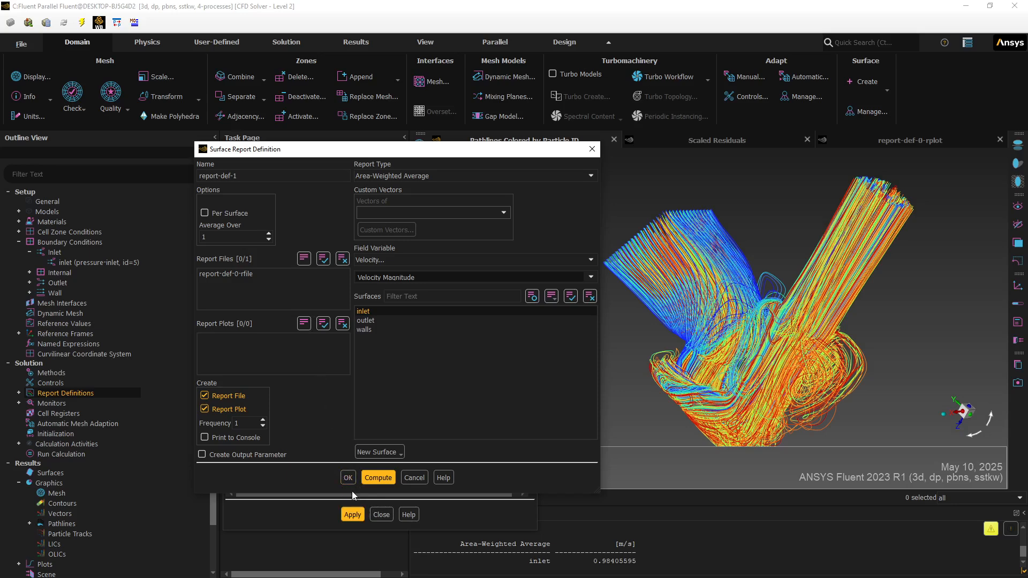
pyautogui.click(347, 478)
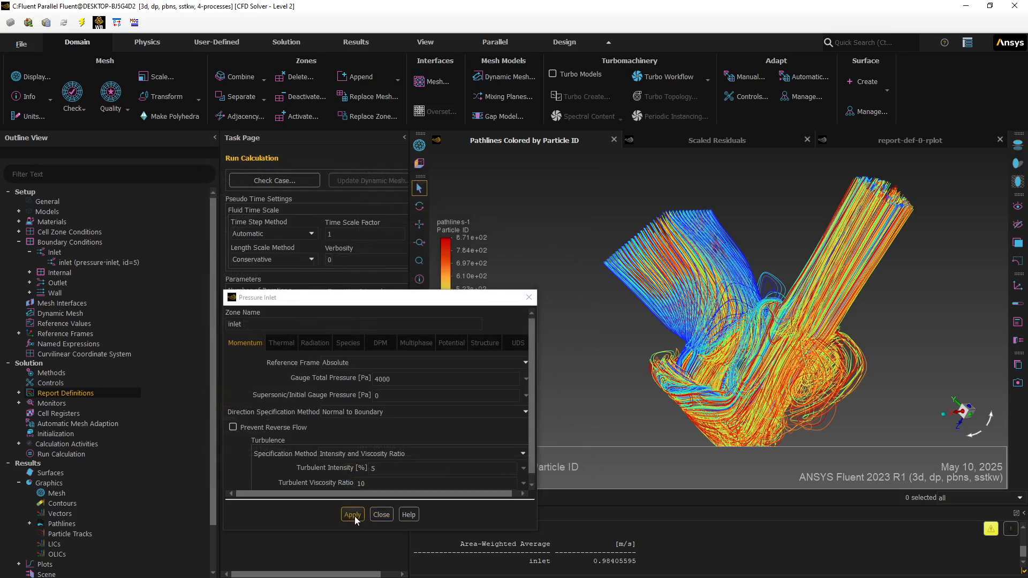
# - Reapply the inlet pressure boundary settings and close its dialog
pyautogui.click(353, 515)
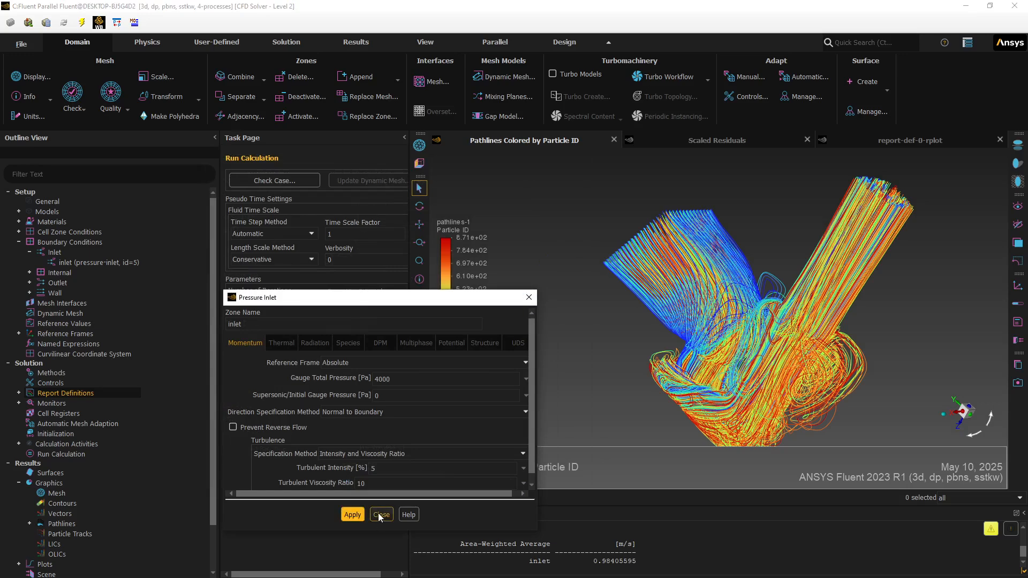
pyautogui.click(379, 515)
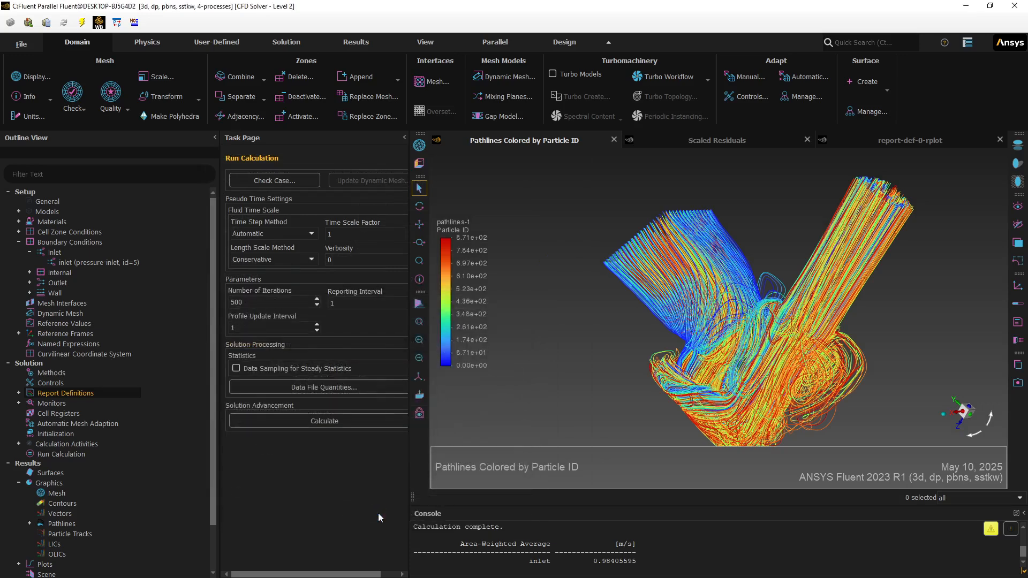
# - Run the calculation, choosing to apply the changed settings to current and future calculations
pyautogui.click(293, 421)
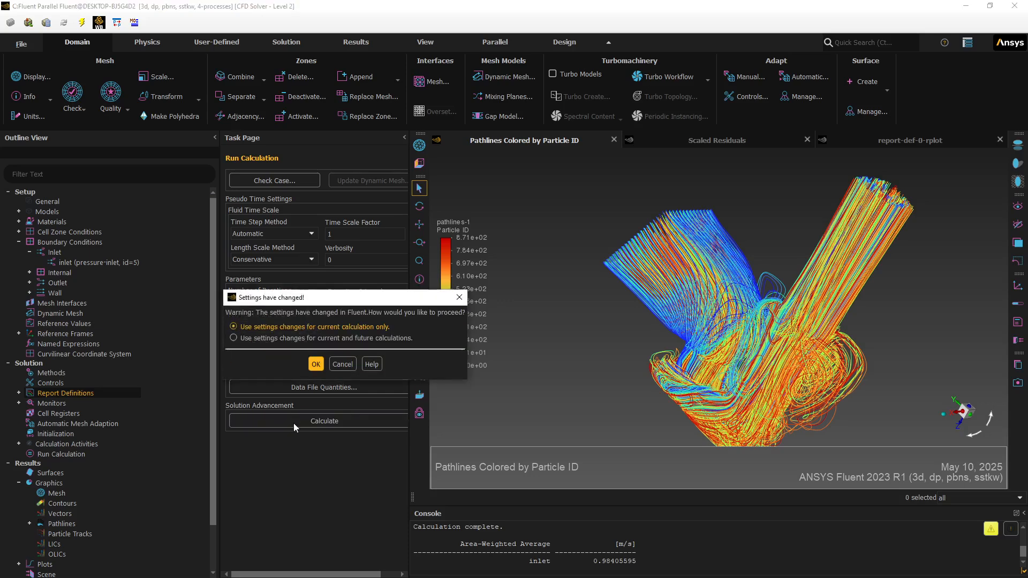
pyautogui.click(286, 337)
pyautogui.press('Return')
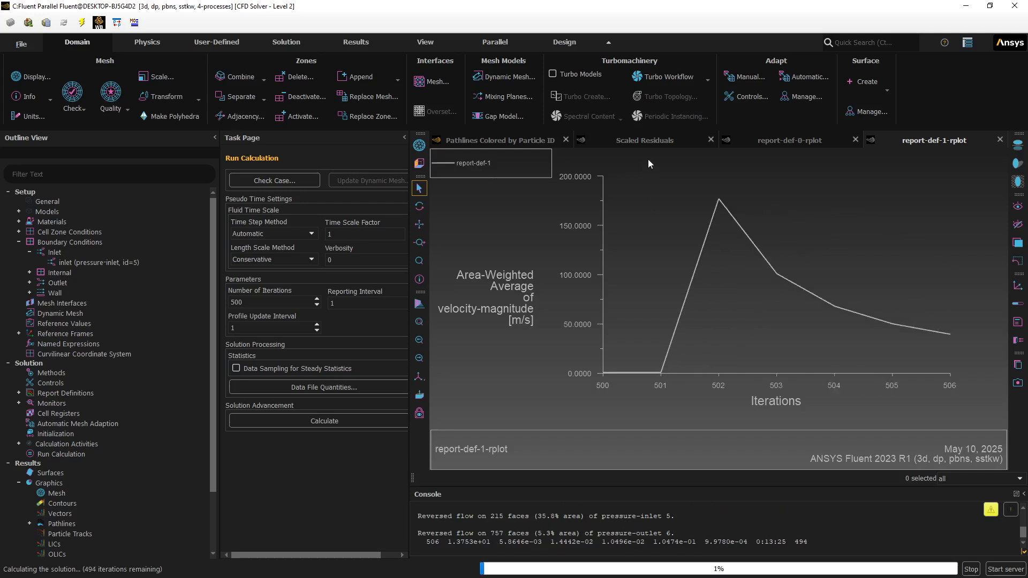
# - Monitor the scaled residuals and the pressure and velocity report plots while the solution iterates
pyautogui.click(648, 142)
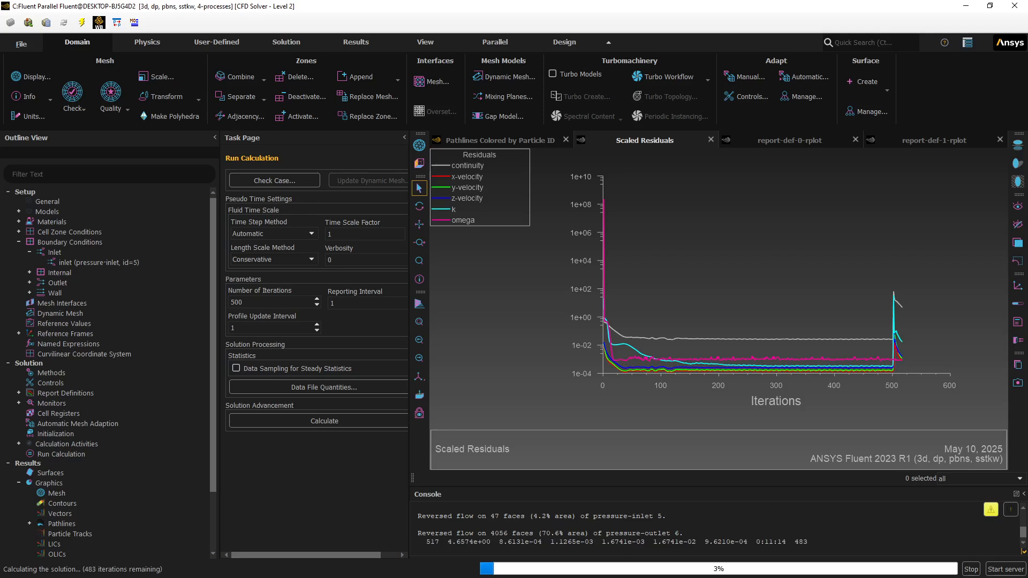
pyautogui.click(756, 139)
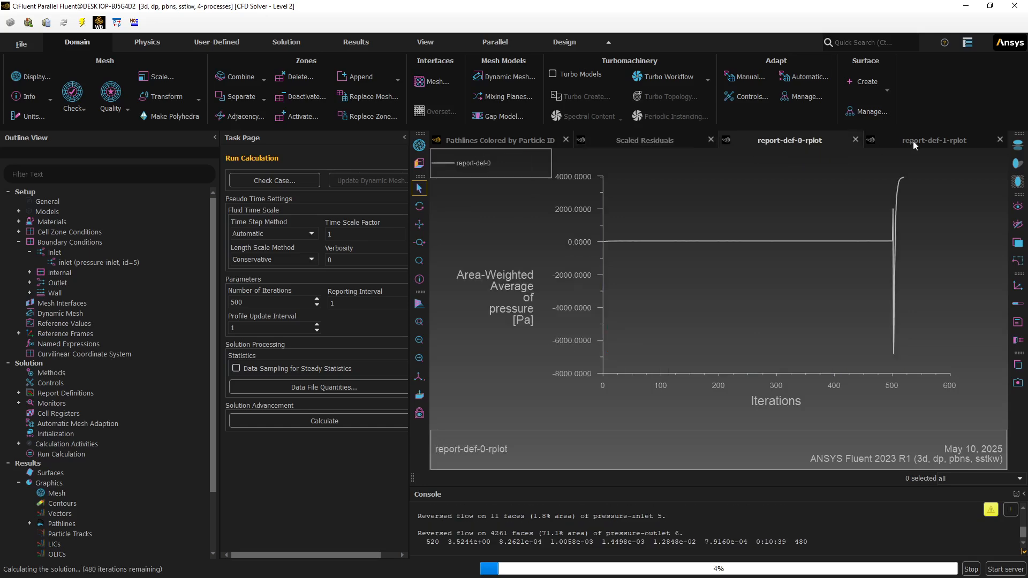
pyautogui.click(947, 142)
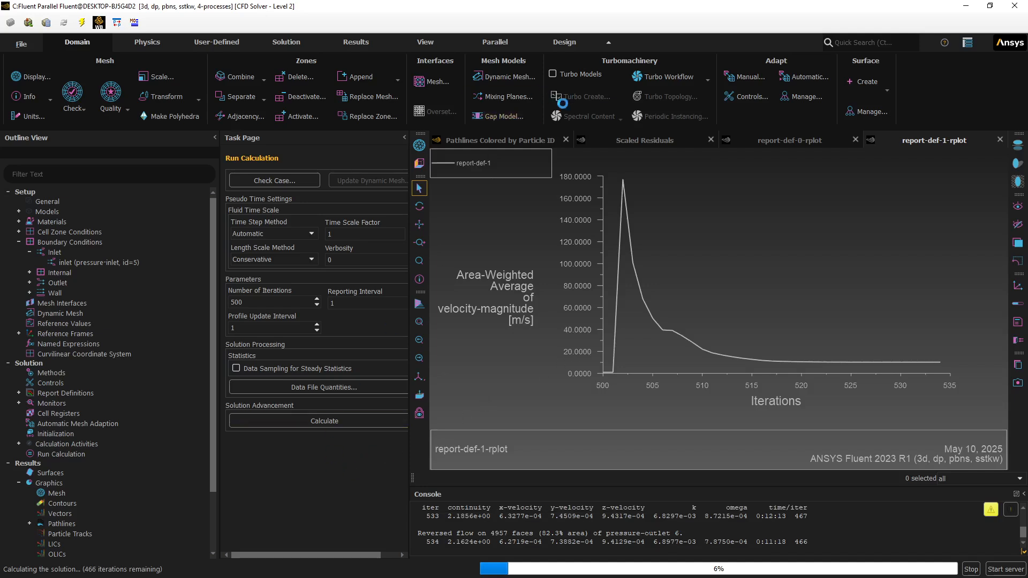
pyautogui.click(622, 141)
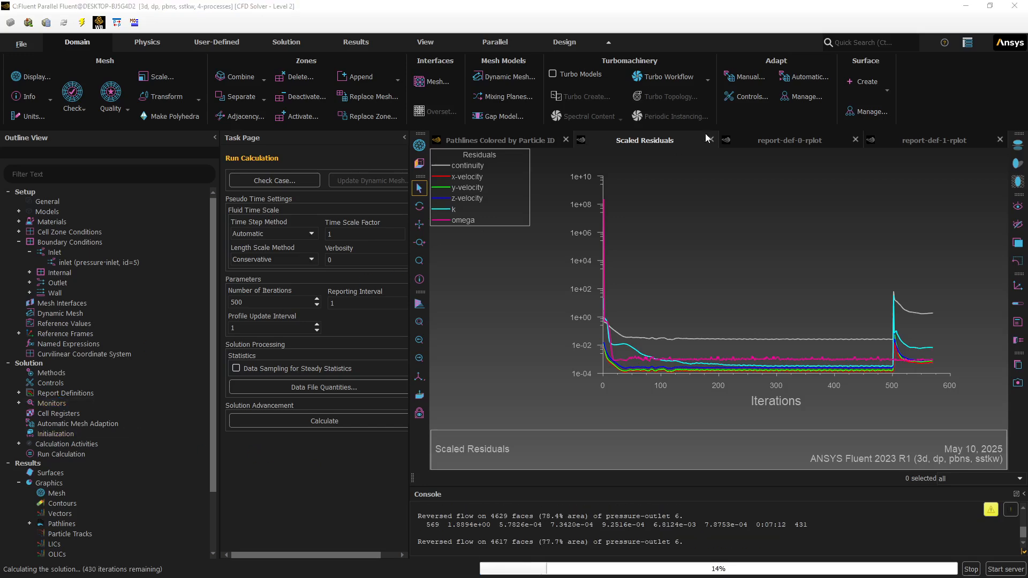
pyautogui.click(824, 142)
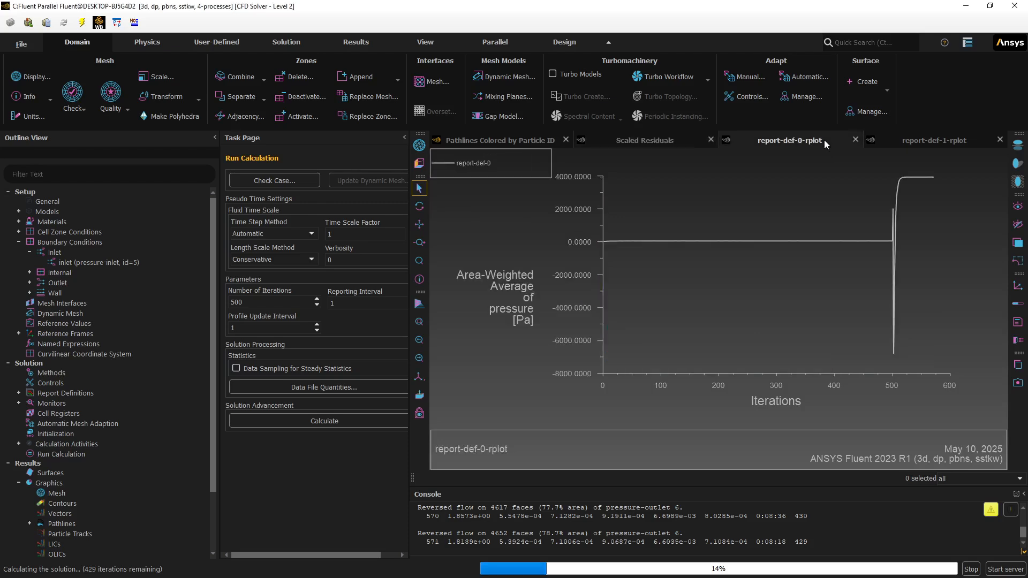
pyautogui.click(909, 140)
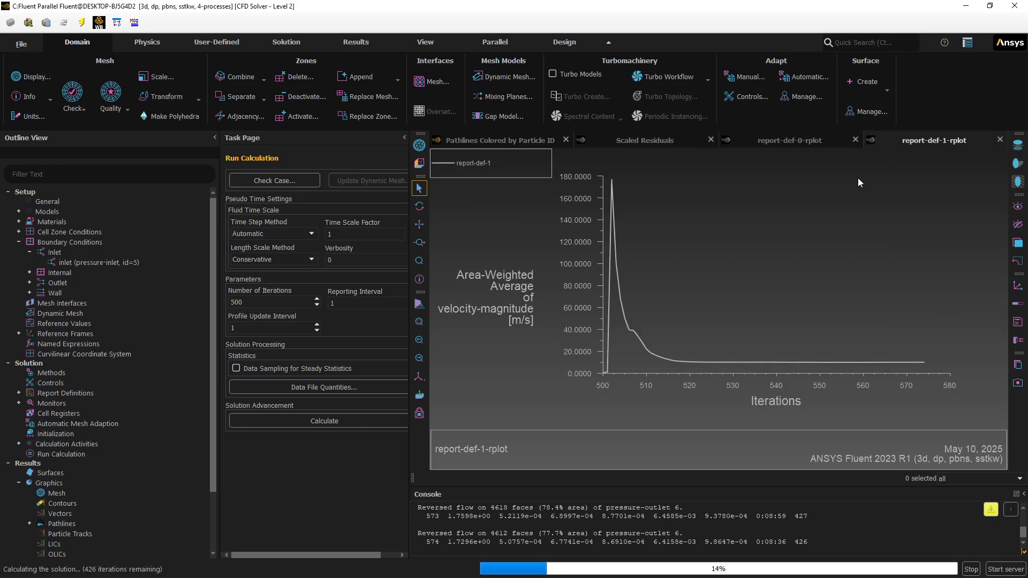
pyautogui.click(538, 141)
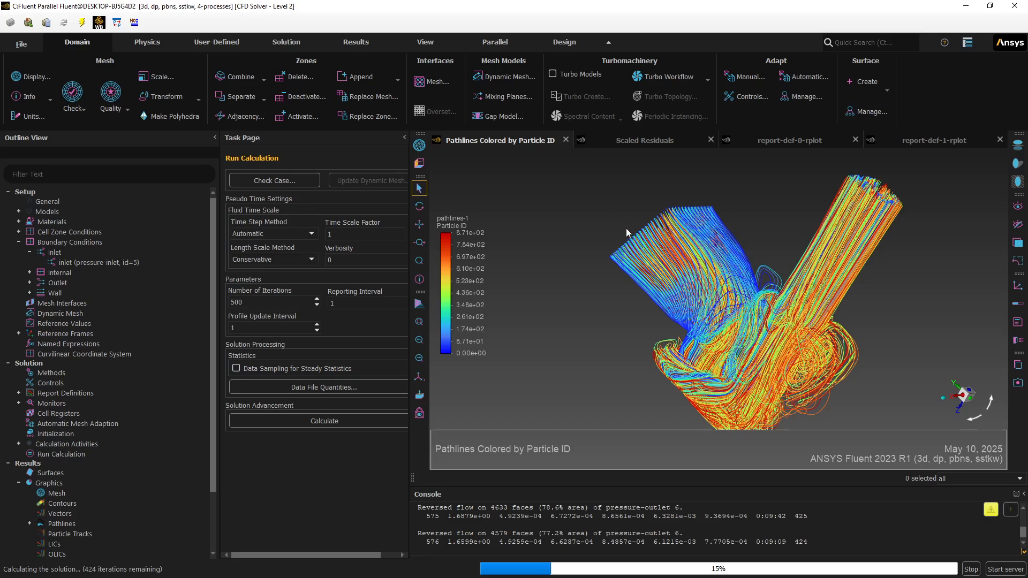